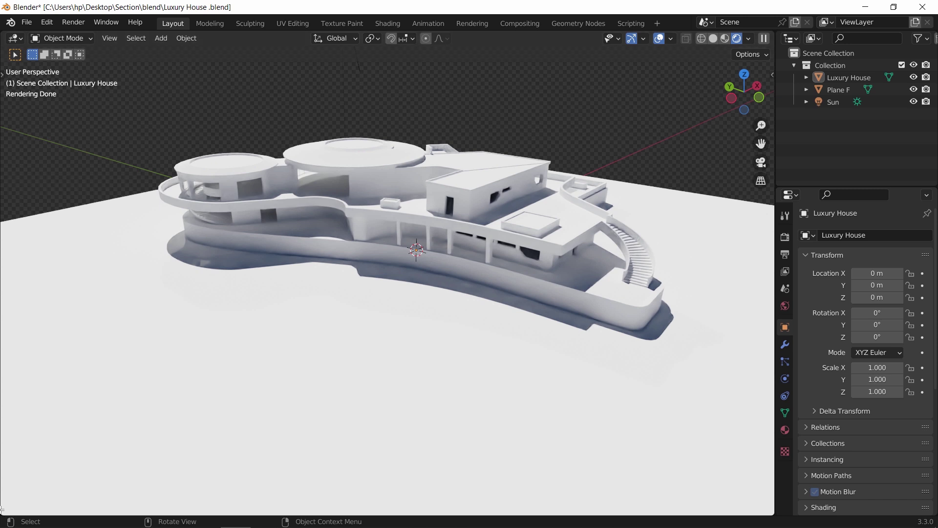
- Split the 3D viewport horizontally and turn the lower area into a Shader Editor with its sidebar hidden
{"action": "left_click_drag", "start_coordinate": [3, 511], "coordinate": [28, 282]}
{"action": "left_click", "coordinate": [15, 290]}
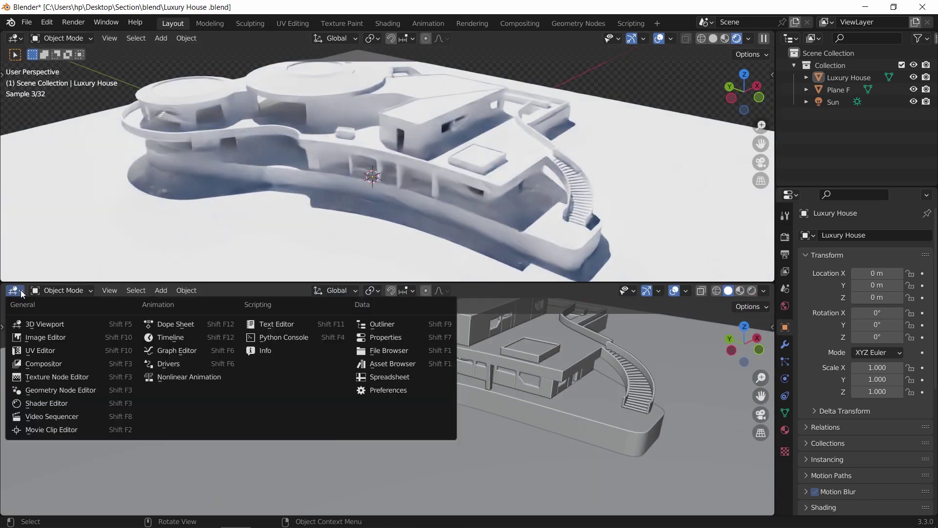
{"action": "left_click", "coordinate": [34, 410]}
{"action": "key", "text": "n"}
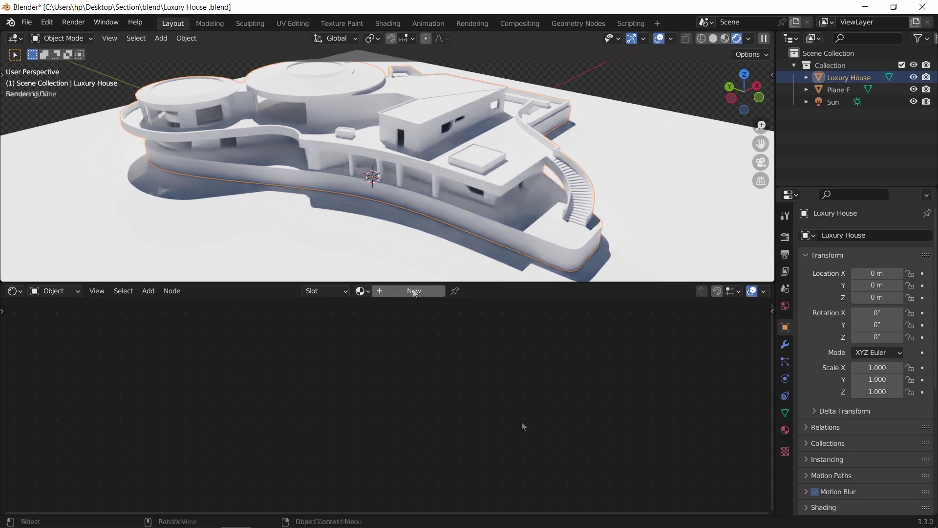
- Create a new material for the Luxury House and bring its Principled BSDF and Material Output nodes into view
{"action": "left_click", "coordinate": [414, 292]}
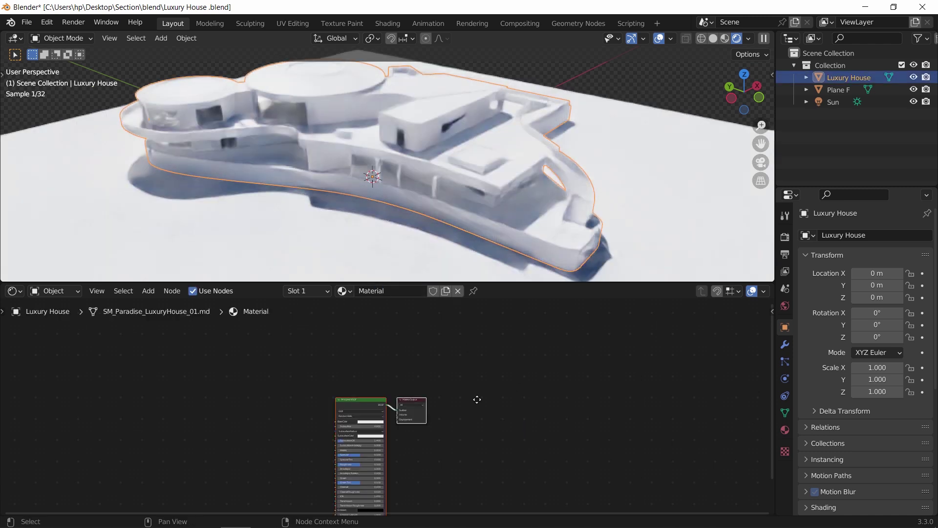
{"action": "middle_click_drag", "start_coordinate": [478, 400], "coordinate": [537, 348]}
{"action": "scroll", "coordinate": [497, 391], "scroll_direction": "up", "scroll_amount": 4}
{"action": "scroll", "coordinate": [503, 390], "scroll_direction": "up", "scroll_amount": 1}
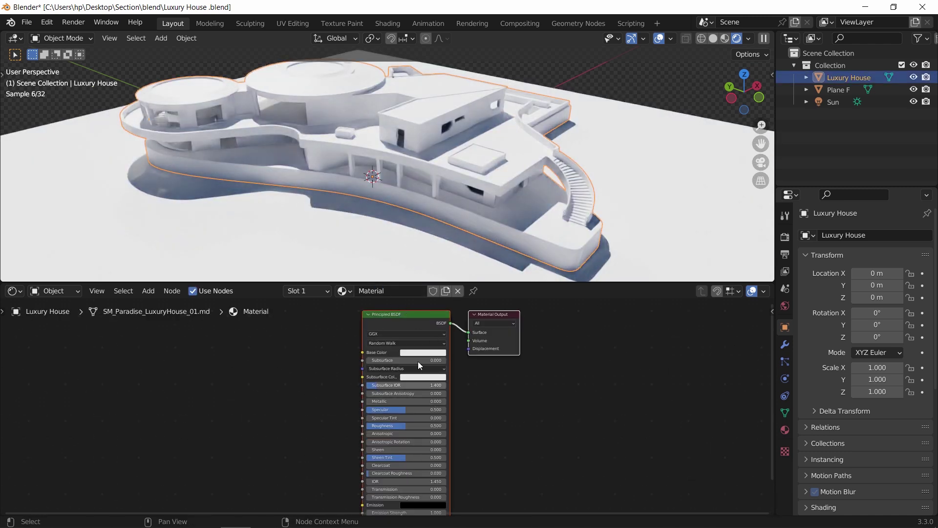
{"action": "middle_click_drag", "start_coordinate": [482, 367], "coordinate": [527, 458]}
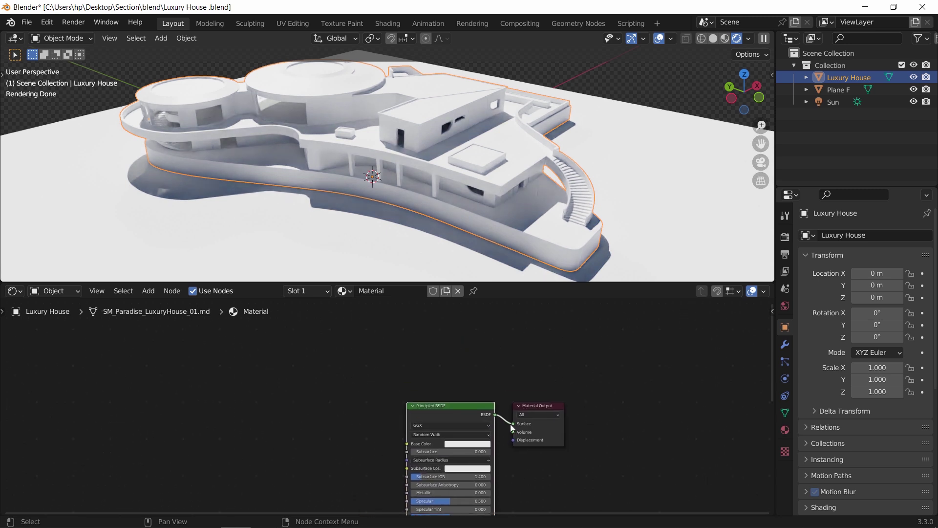
- Add a Transparent BSDF above the Principled BSDF and blend the two through a Mix Shader
{"action": "key", "text": "shift+a"}
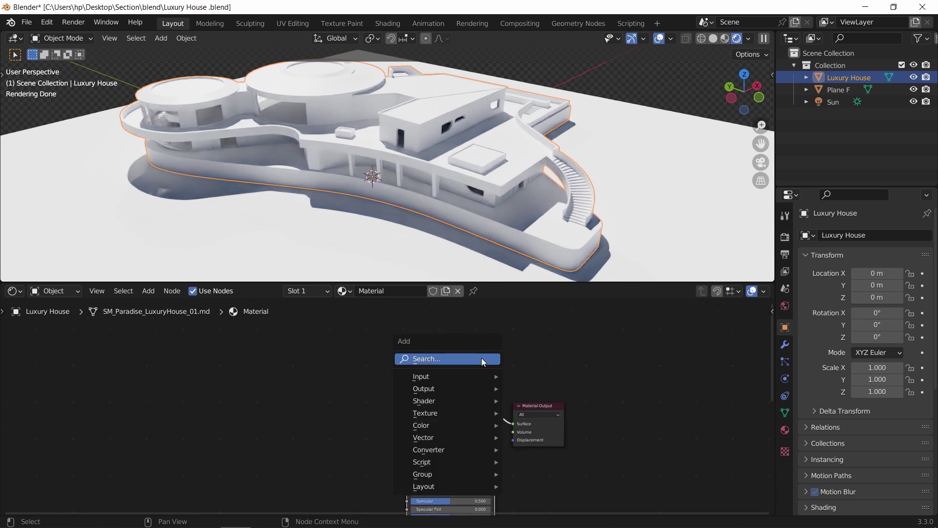
{"action": "mouse_move", "coordinate": [482, 400]}
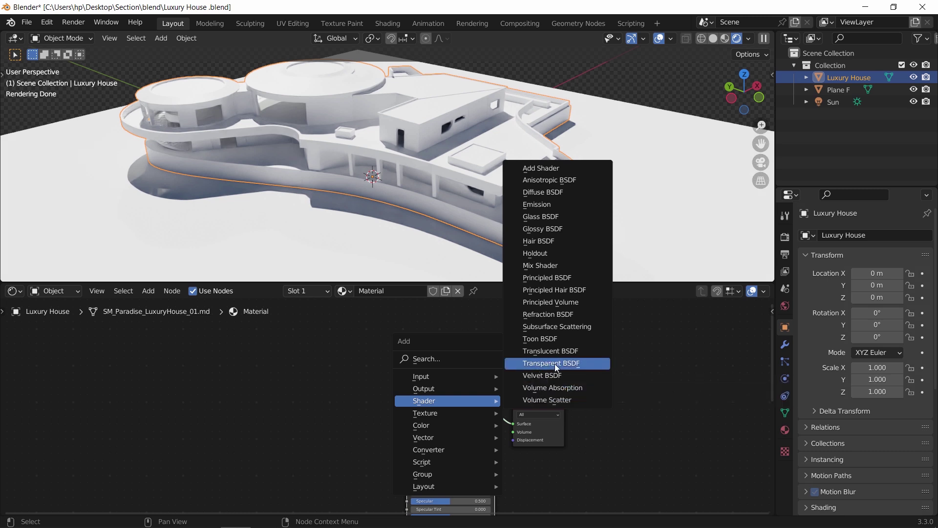
{"action": "left_click", "coordinate": [537, 363]}
{"action": "left_click", "coordinate": [434, 361]}
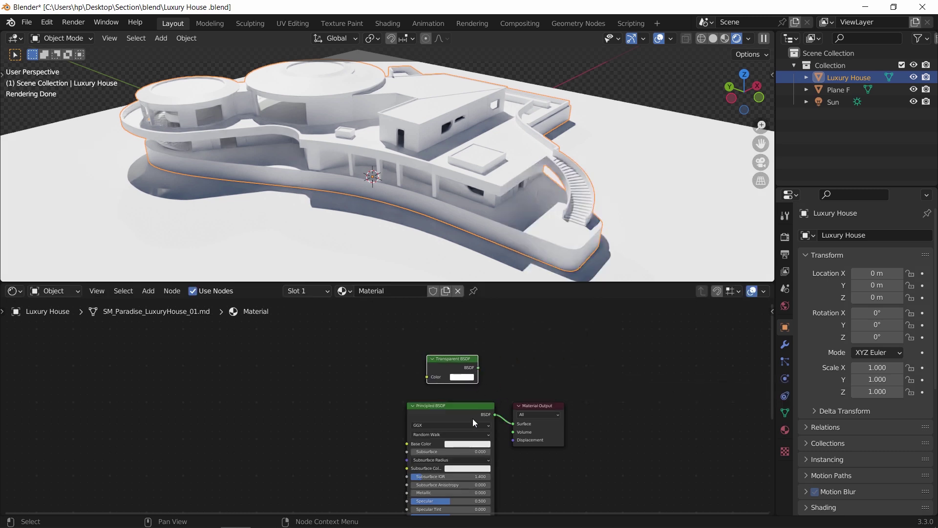
{"action": "right_click_drag", "start_coordinate": [455, 365], "coordinate": [464, 424], "text": "ctrl+alt"}
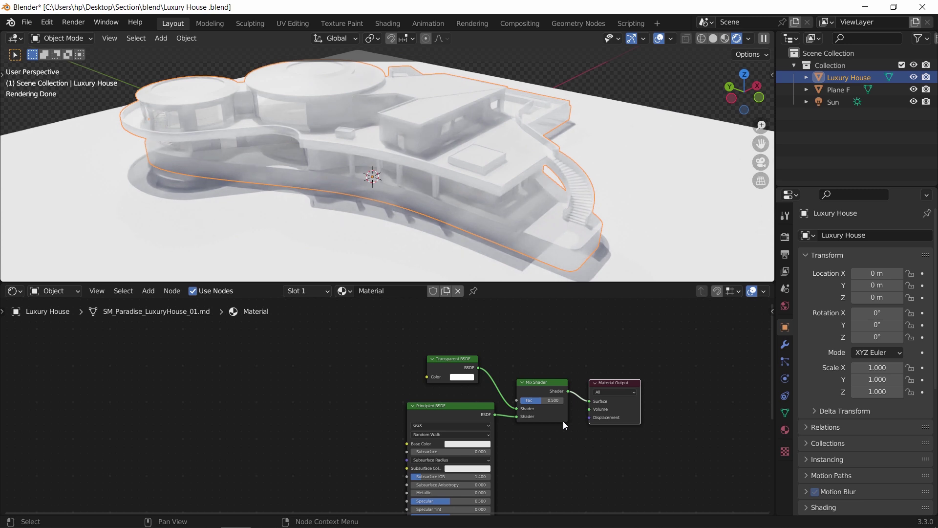
- Move the Transparent and Principled BSDF nodes down and away from the Mix Shader to space out the node tree
{"action": "left_click_drag", "start_coordinate": [464, 351], "coordinate": [435, 414]}
{"action": "scroll", "coordinate": [396, 408], "scroll_direction": "up", "scroll_amount": 5}
{"action": "middle_click_drag", "start_coordinate": [509, 441], "coordinate": [455, 412]}
{"action": "scroll", "coordinate": [455, 411], "scroll_direction": "up", "scroll_amount": 1}
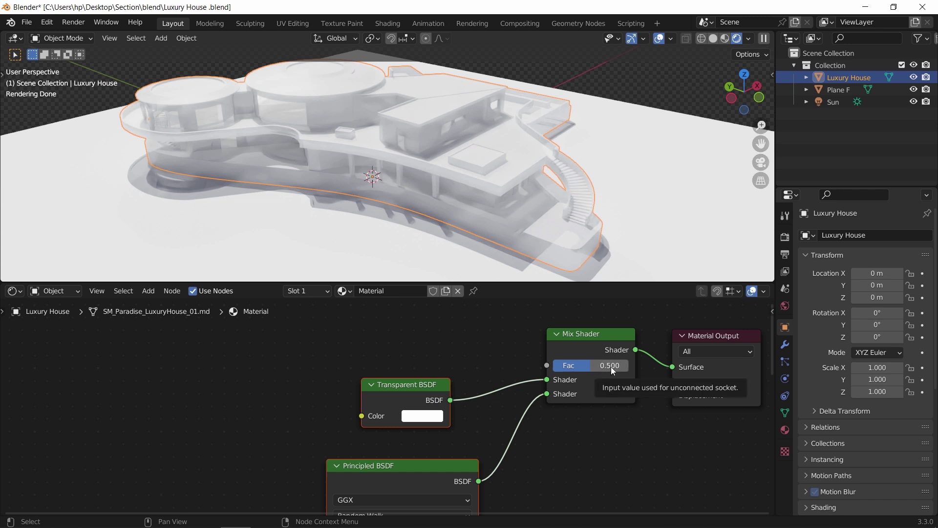
{"action": "middle_click_drag", "start_coordinate": [550, 393], "coordinate": [564, 432]}
- Add a Plain Axes empty to the scene and set its display size to 17 m
{"action": "key", "text": "shift+a"}
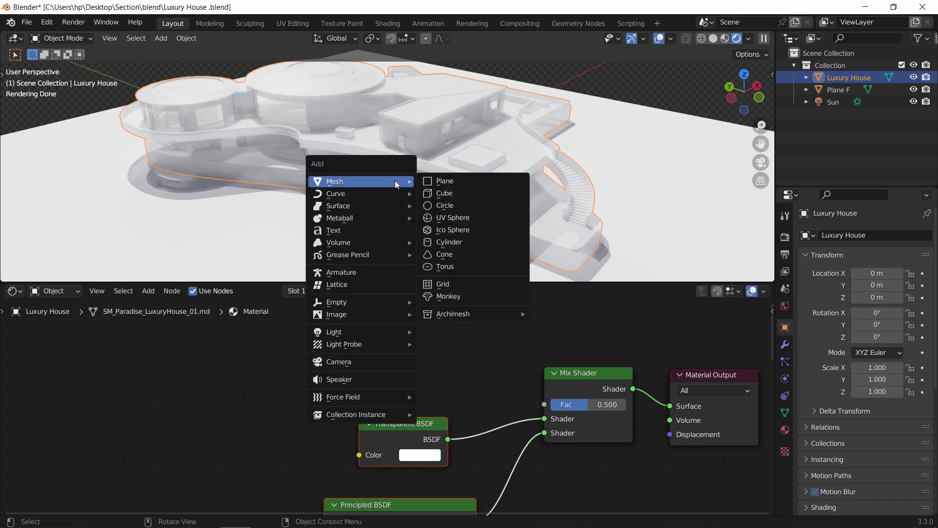
{"action": "mouse_move", "coordinate": [382, 301]}
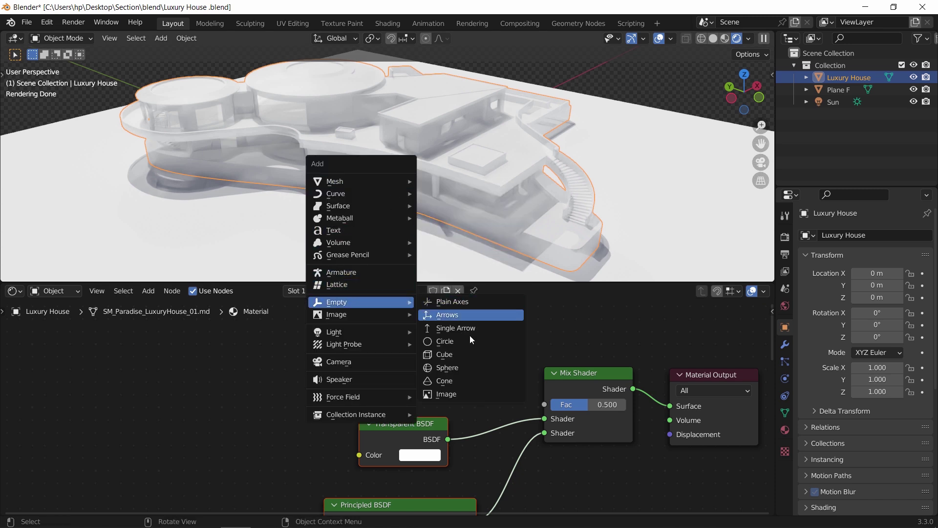
{"action": "left_click", "coordinate": [450, 302]}
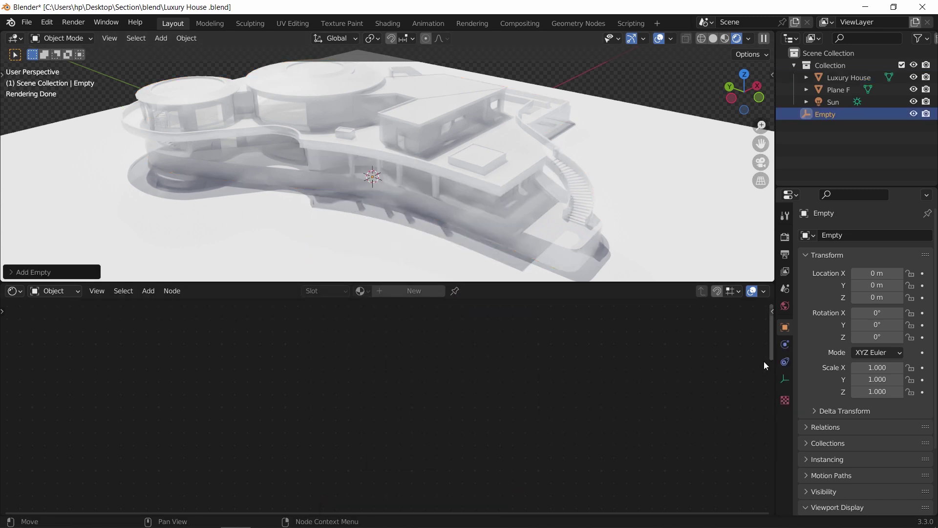
{"action": "left_click", "coordinate": [784, 379]}
{"action": "left_click_drag", "start_coordinate": [906, 267], "coordinate": [921, 266]}
- Add a Texture Coordinate node to the Luxury House material, linked to the Mix Shader's Fac input
{"action": "left_click", "coordinate": [386, 174]}
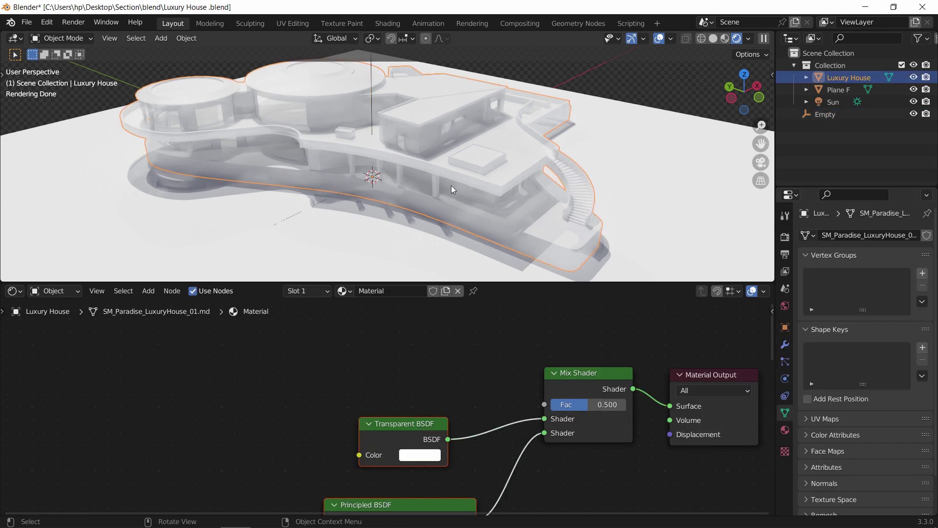
{"action": "left_click_drag", "start_coordinate": [543, 405], "coordinate": [403, 365]}
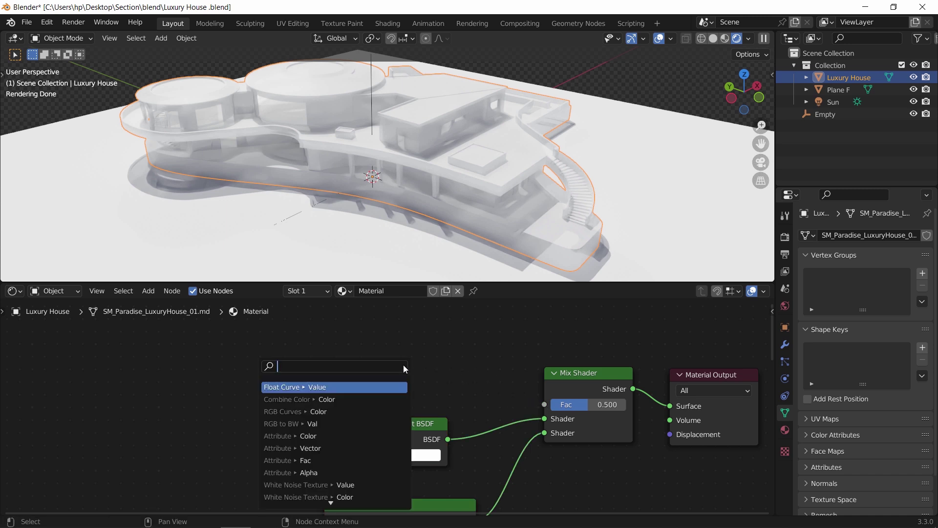
{"action": "type", "text": "texturec"}
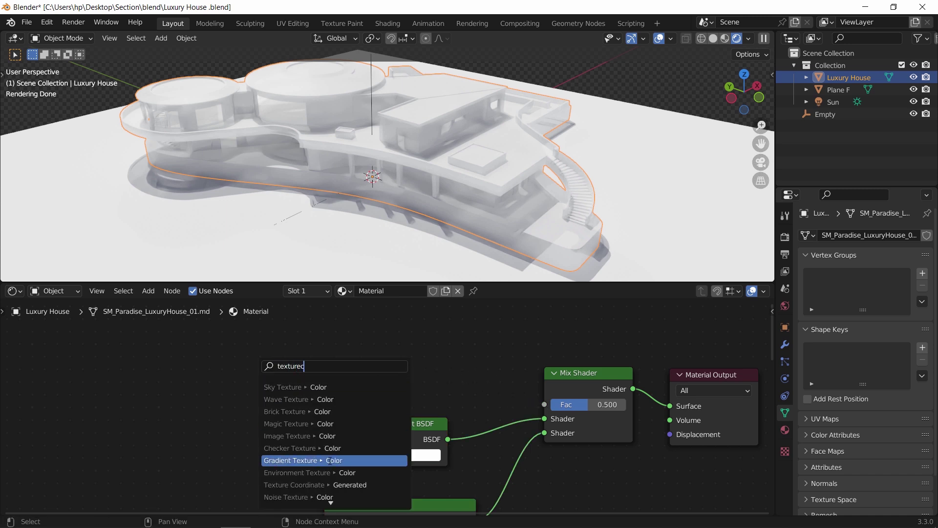
{"action": "left_click", "coordinate": [299, 485]}
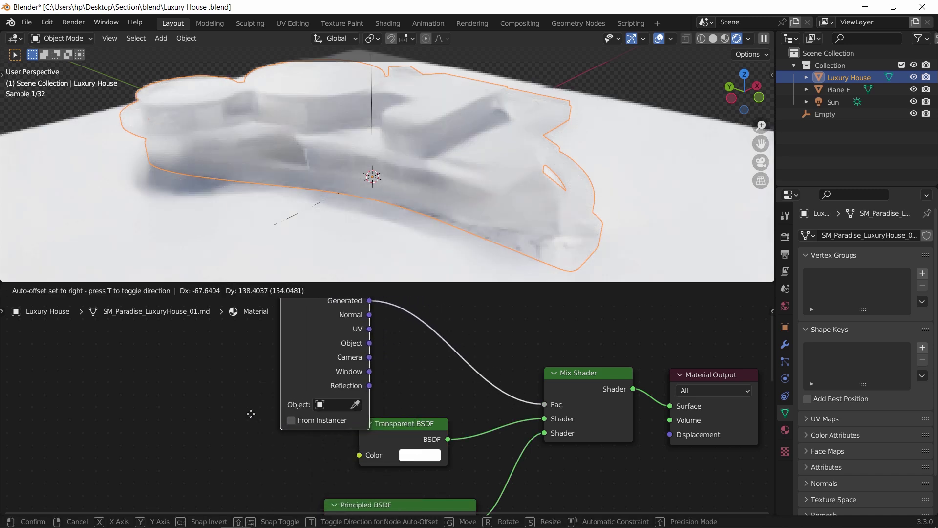
{"action": "left_click", "coordinate": [210, 420]}
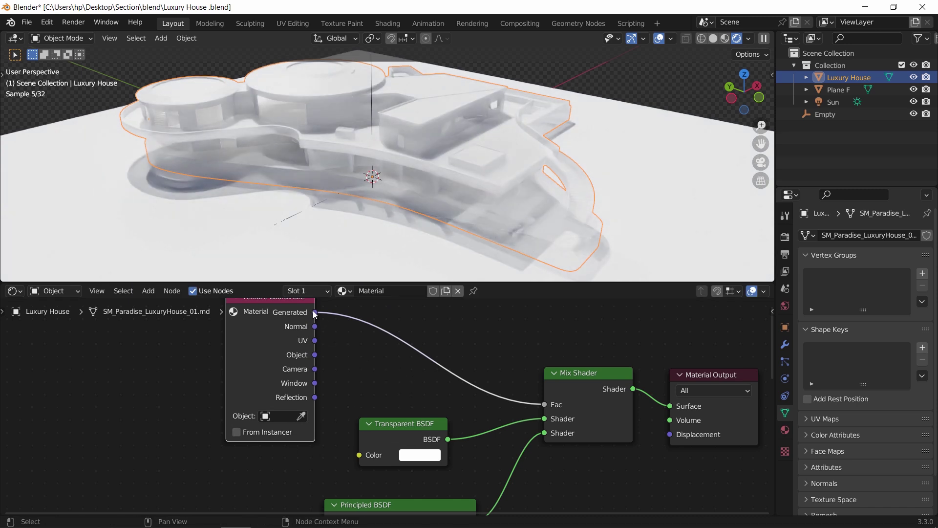
- Feed the Mix Shader's Fac from the Texture Coordinate's Object output and set Empty as its reference object
{"action": "left_click_drag", "start_coordinate": [315, 355], "coordinate": [545, 404]}
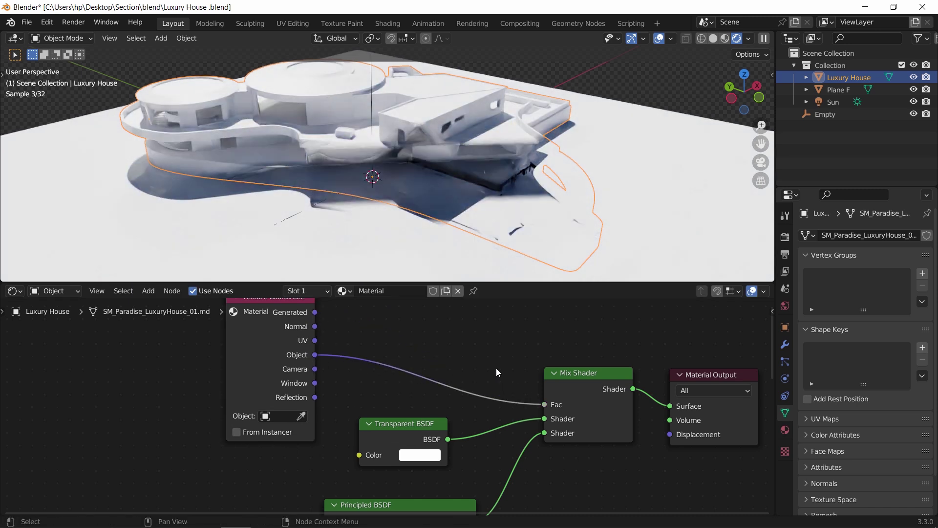
{"action": "left_click", "coordinate": [277, 416]}
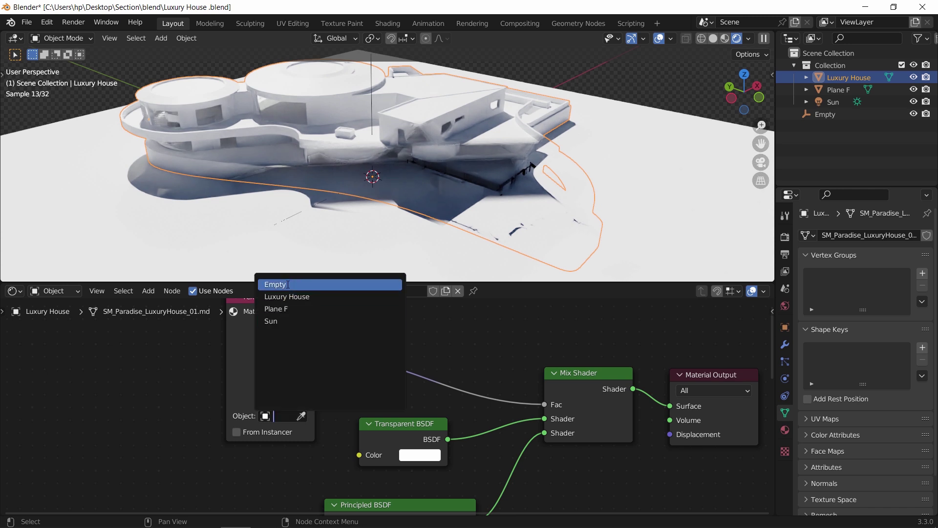
{"action": "left_click", "coordinate": [272, 287]}
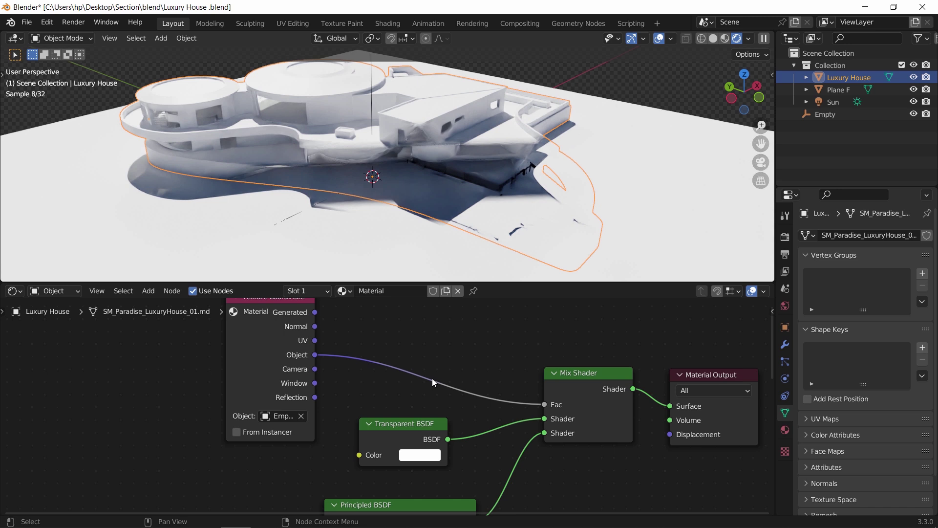
- Insert a Separate XYZ node between the Texture Coordinate and Mix Shader, and connect its Z output to Fac
{"action": "key", "text": "shift+a"}
{"action": "left_click", "coordinate": [433, 380]}
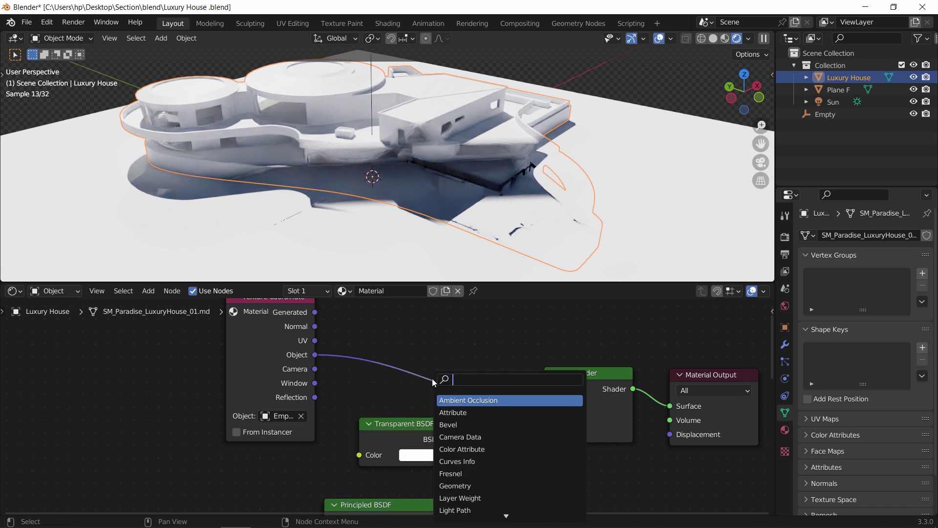
{"action": "type", "text": "separate"}
{"action": "key", "text": "Return"}
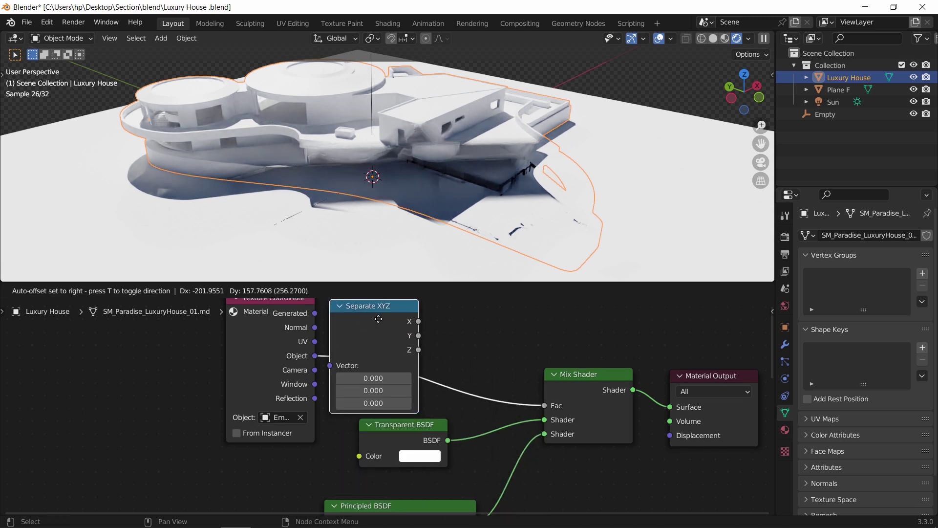
{"action": "left_click", "coordinate": [393, 317]}
{"action": "left_click_drag", "start_coordinate": [380, 311], "coordinate": [380, 368]}
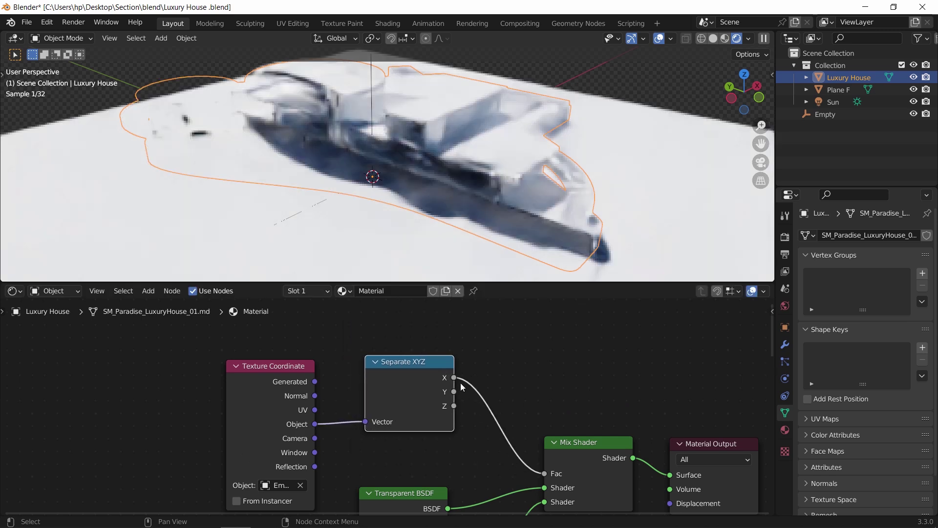
{"action": "left_click", "coordinate": [480, 426]}
{"action": "left_click_drag", "start_coordinate": [454, 405], "coordinate": [546, 470]}
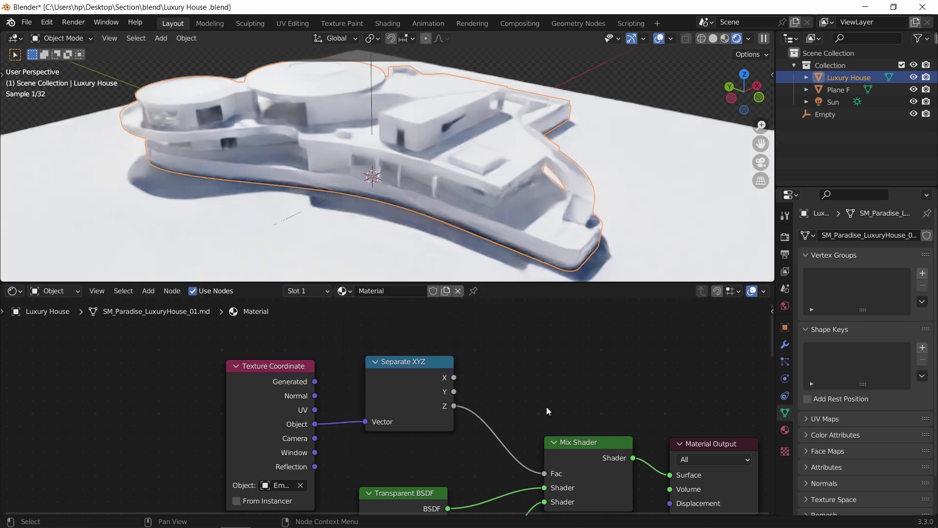
{"action": "left_click_drag", "start_coordinate": [398, 376], "coordinate": [375, 379]}
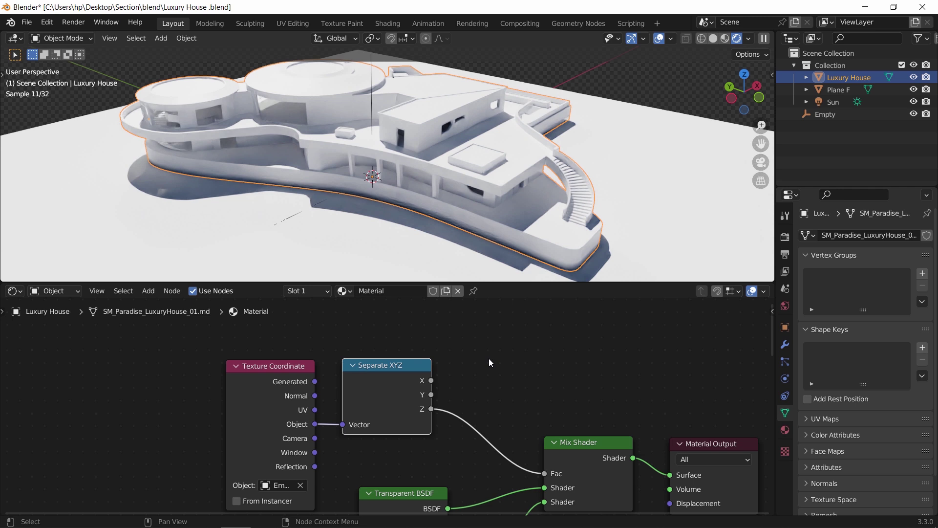
- Insert a Math node between Separate XYZ and the Mix Shader, and set its operation to Less Than
{"action": "key", "text": "shift+a"}
{"action": "type", "text": "ma"}
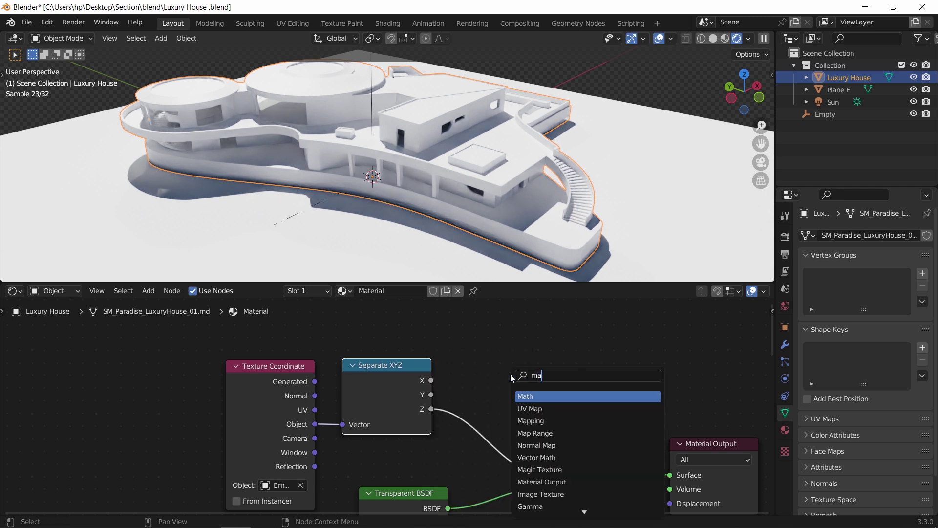
{"action": "key", "text": "Return"}
{"action": "left_click", "coordinate": [458, 380]}
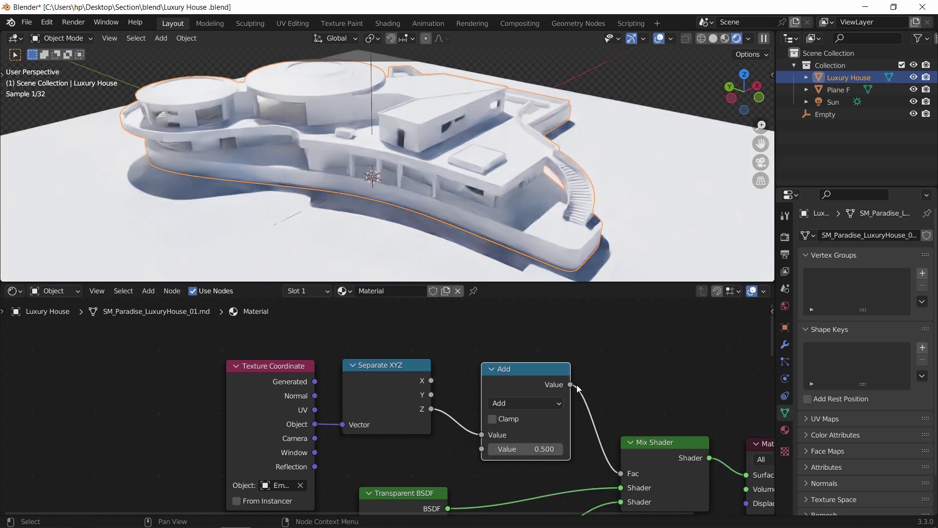
{"action": "left_click", "coordinate": [545, 404]}
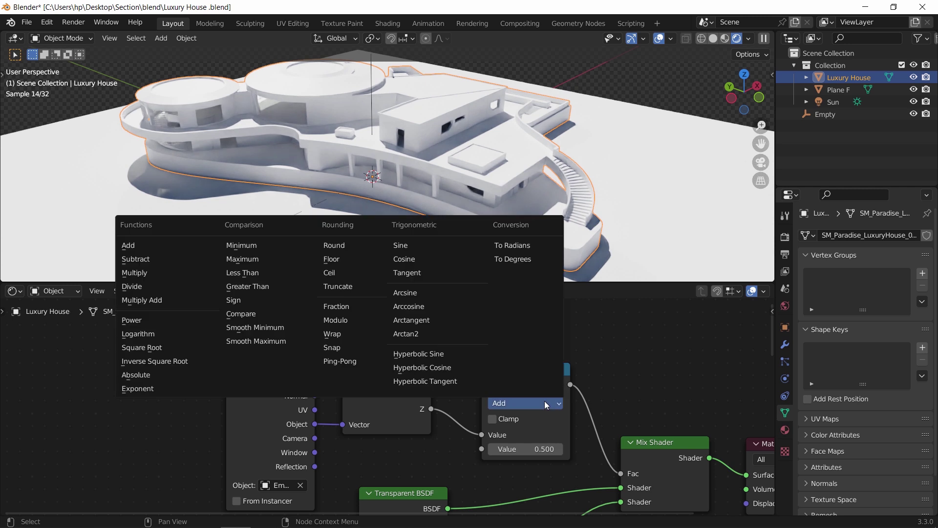
{"action": "left_click", "coordinate": [259, 274]}
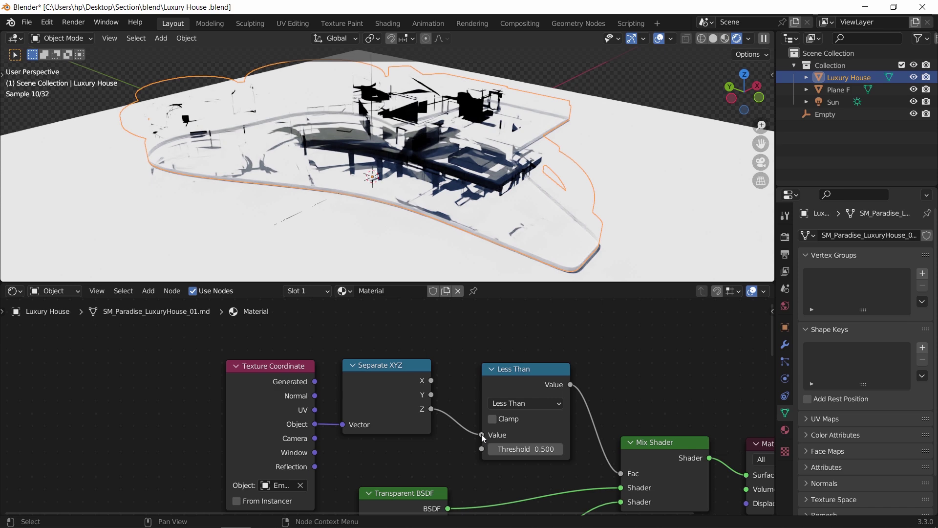
- Reconnect the Z output to the Less Than node's Threshold input and set its Value to 0
{"action": "left_click_drag", "start_coordinate": [482, 434], "coordinate": [482, 449]}
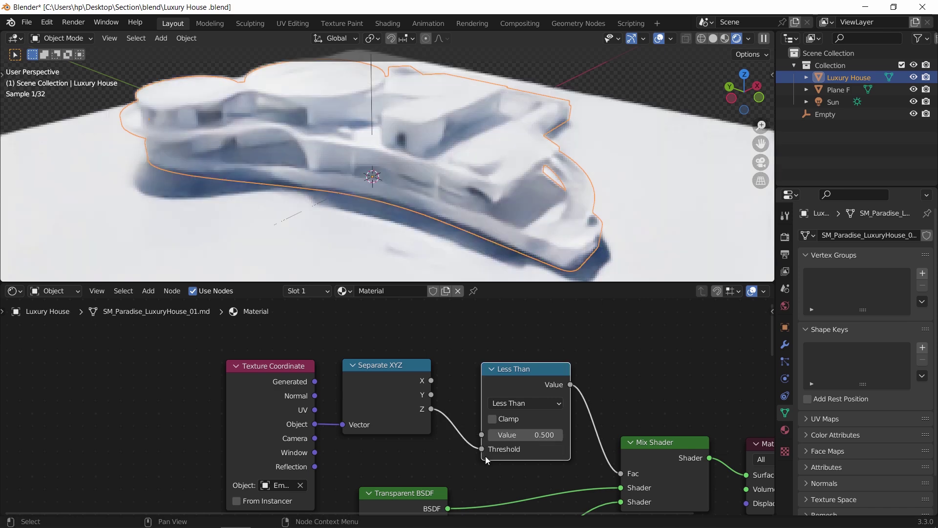
{"action": "left_click", "coordinate": [523, 435]}
{"action": "type", "text": "0"}
{"action": "key", "text": "Return"}
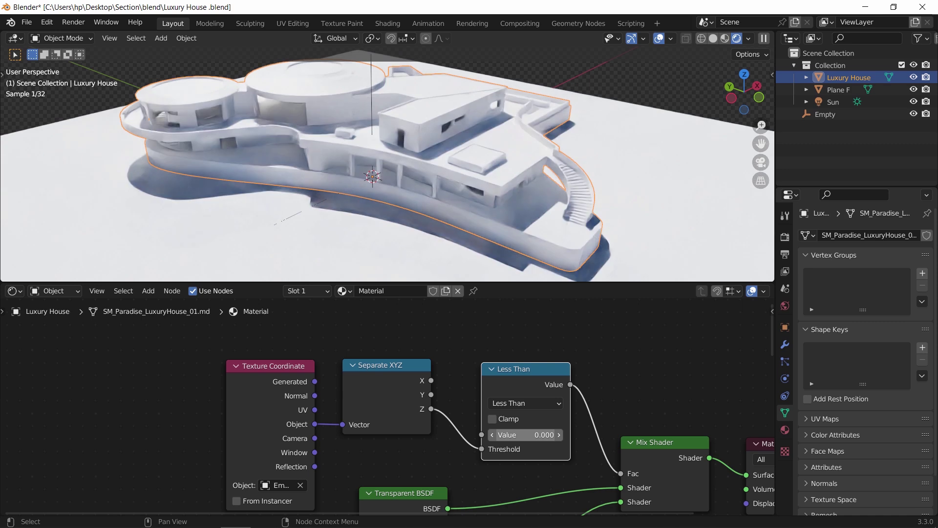
- Raise the empty along the global Z axis to just below the house's upper deck, and reselect the Luxury House
{"action": "left_click", "coordinate": [369, 93]}
{"action": "key", "text": "g"}
{"action": "key", "text": "z"}
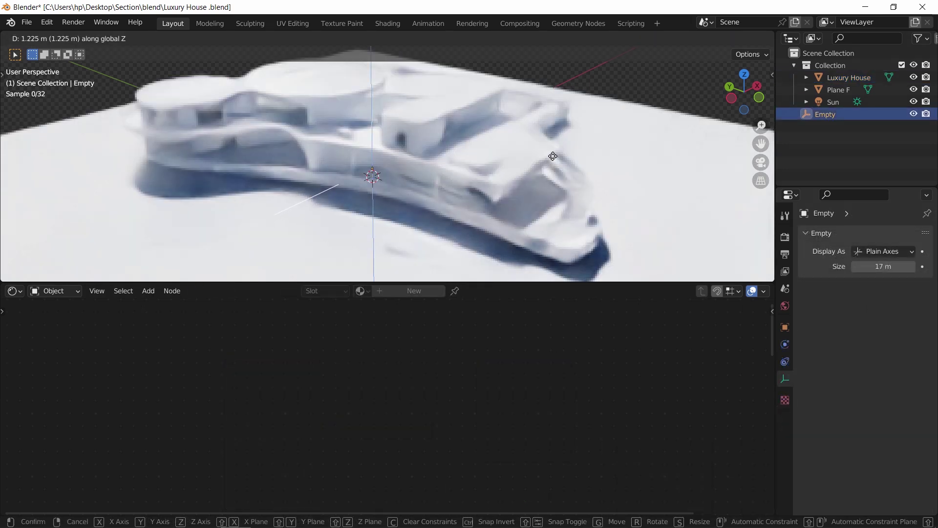
{"action": "left_click", "coordinate": [561, 140]}
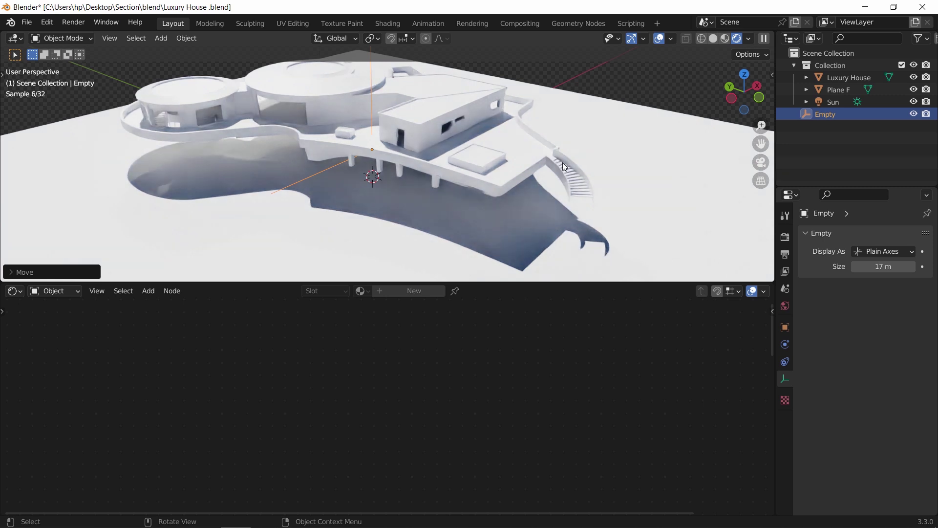
{"action": "left_click", "coordinate": [538, 163]}
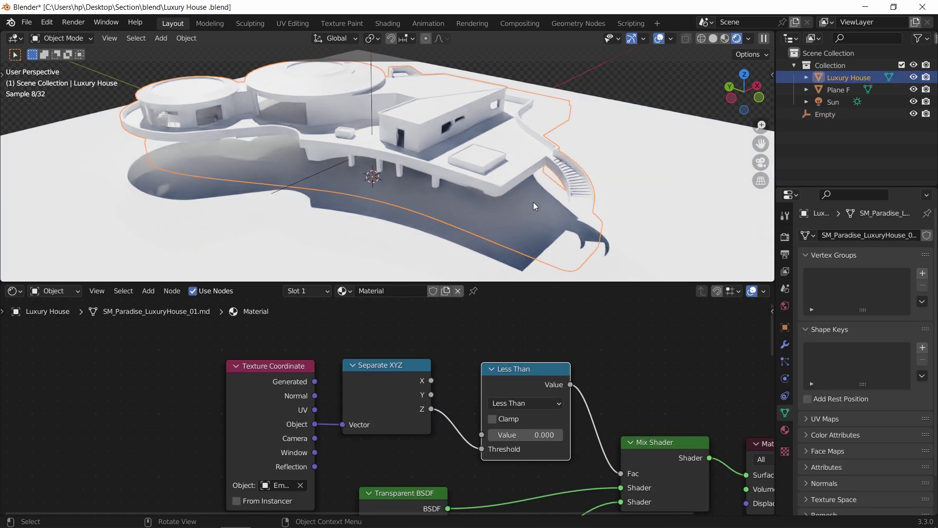
- Connect the Separate XYZ node's X output to the Less Than Threshold, rotate the empty about 24° around global Z, and reselect the Luxury House
{"action": "left_click", "coordinate": [532, 405]}
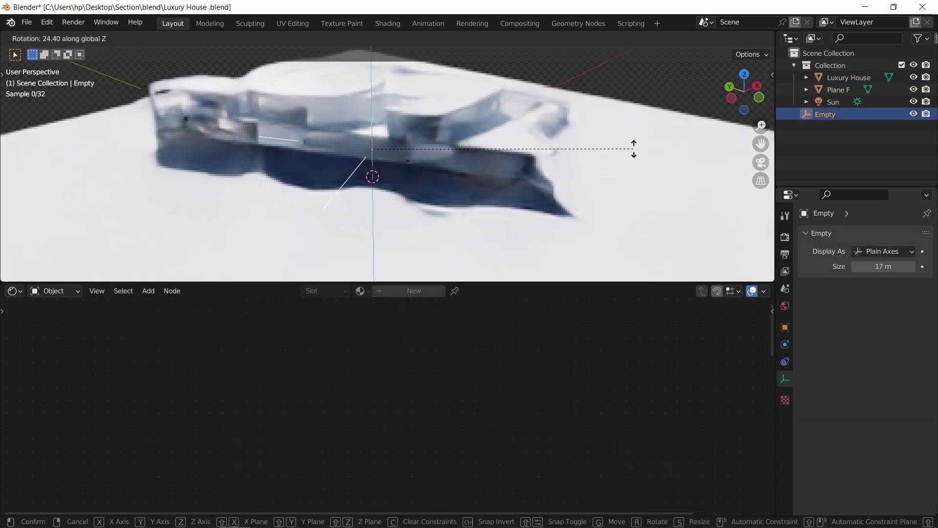
{"action": "left_click", "coordinate": [687, 156]}
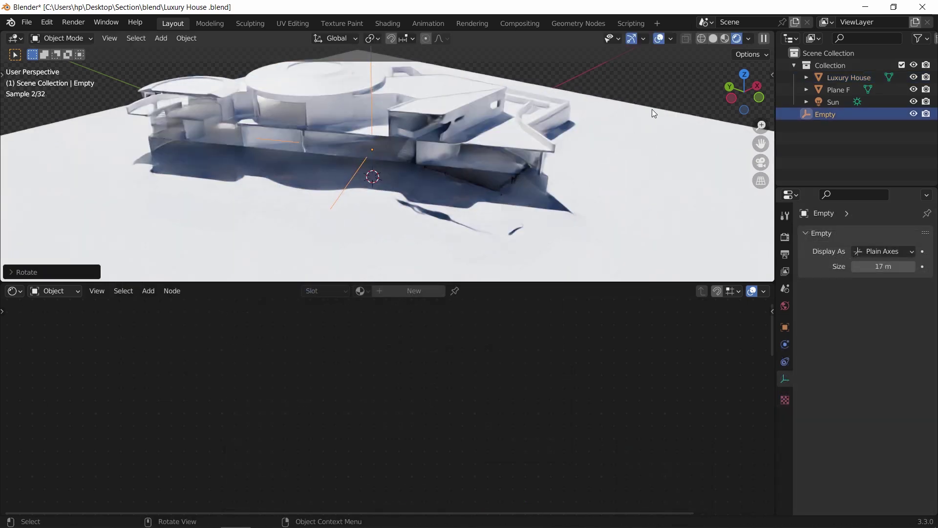
{"action": "left_click", "coordinate": [648, 80]}
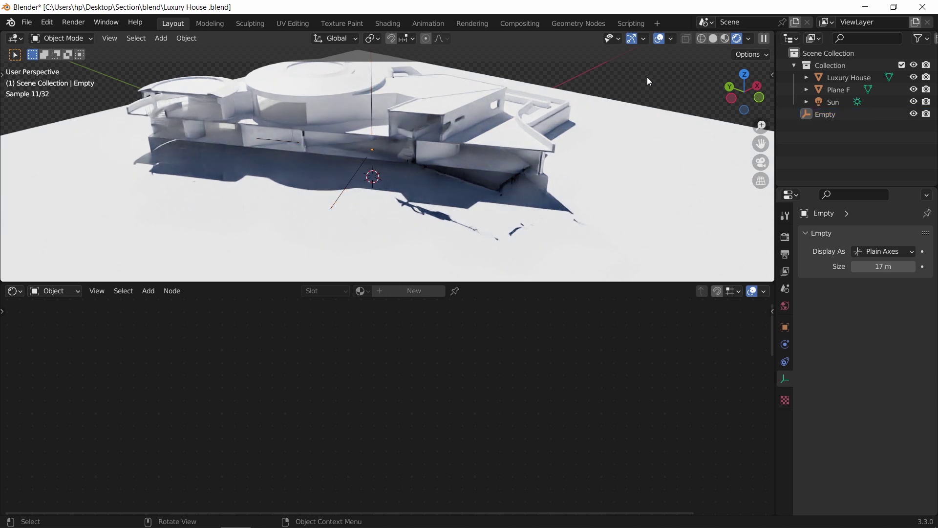
{"action": "left_click", "coordinate": [525, 175]}
{"action": "scroll", "coordinate": [524, 178], "scroll_direction": "up", "scroll_amount": 4}
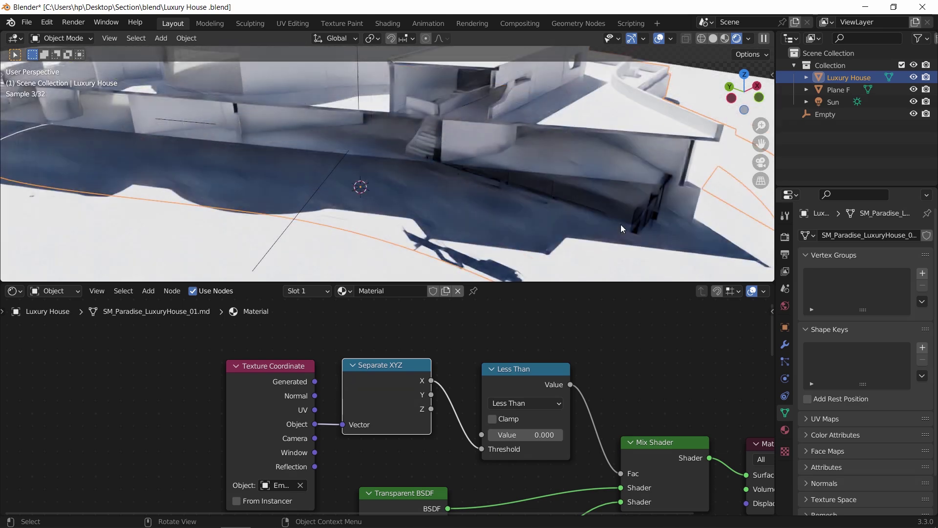
{"action": "scroll", "coordinate": [613, 218], "scroll_direction": "down", "scroll_amount": 6}
- Switch the render engine to Eevee and check the Screen Space Reflections settings
{"action": "left_click", "coordinate": [785, 237]}
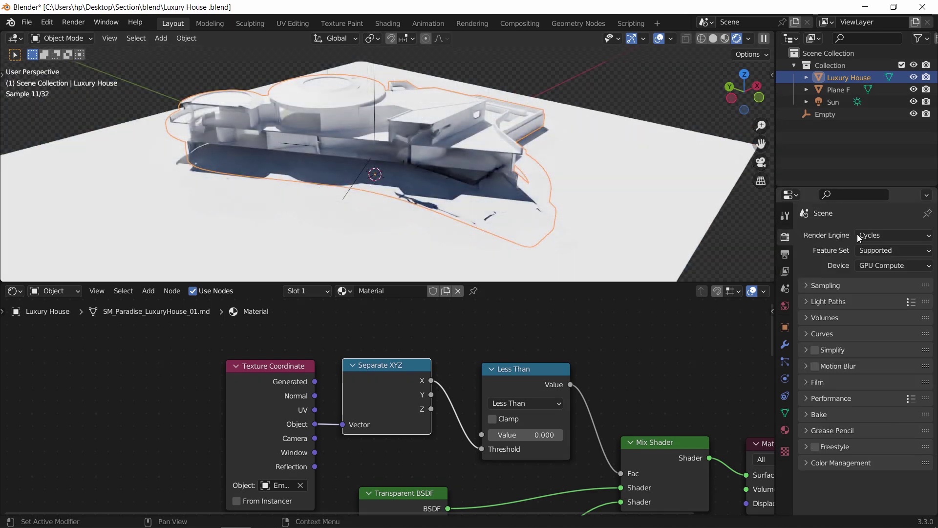
{"action": "left_click", "coordinate": [871, 235]}
{"action": "left_click", "coordinate": [879, 253]}
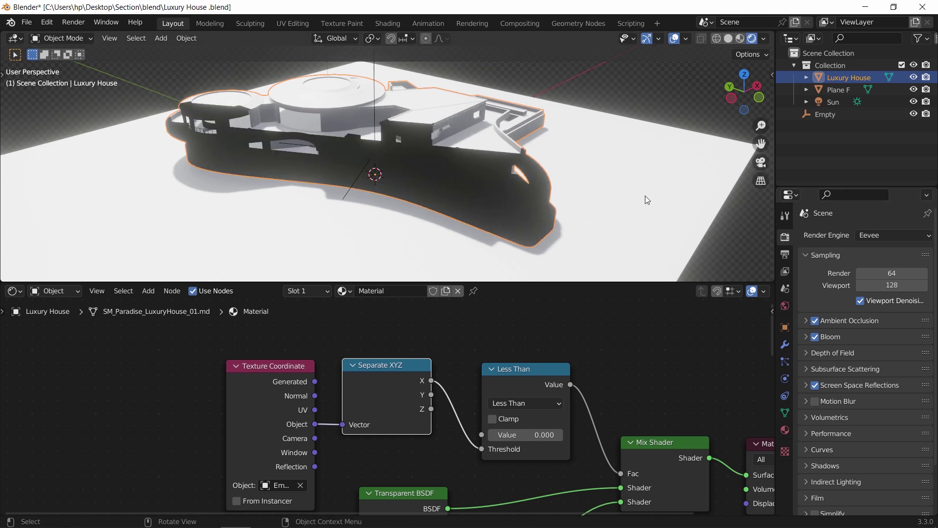
{"action": "left_click", "coordinate": [806, 385]}
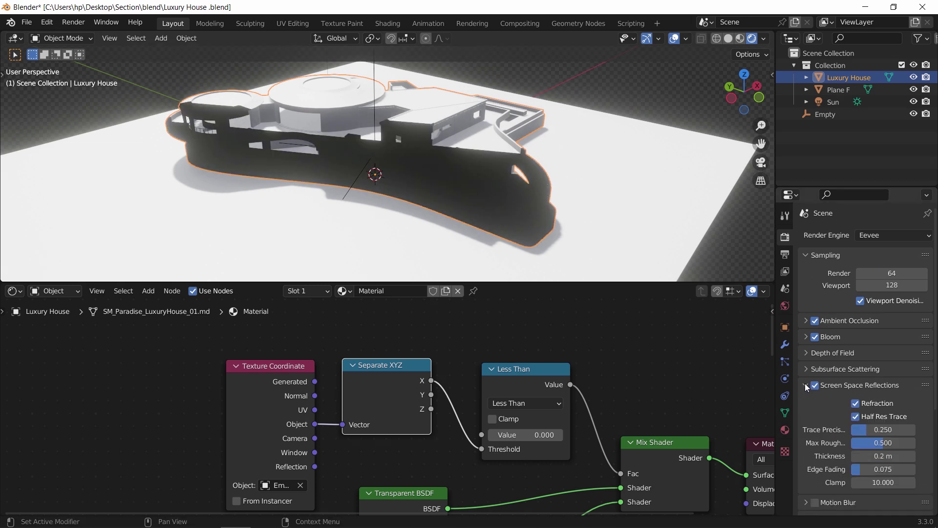
{"action": "left_click", "coordinate": [806, 385]}
- Set the Blend Mode of the Luxury House's material to Alpha Clip
{"action": "left_click", "coordinate": [785, 429]}
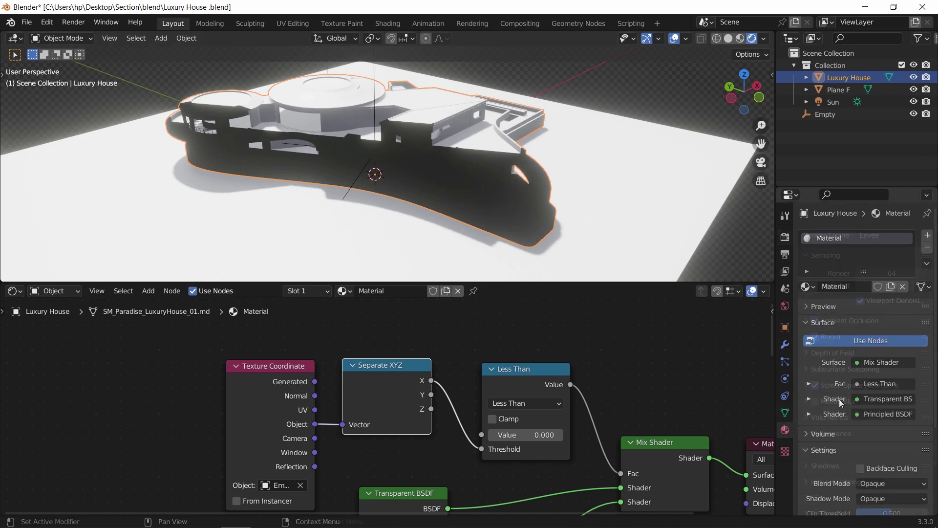
{"action": "scroll", "coordinate": [841, 400], "scroll_direction": "down", "scroll_amount": 3}
{"action": "left_click", "coordinate": [875, 423]}
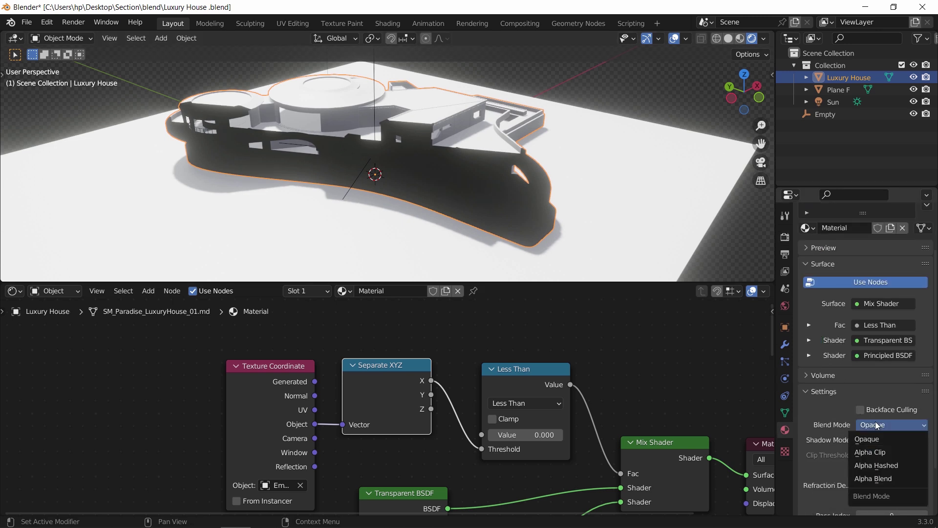
{"action": "left_click", "coordinate": [882, 454]}
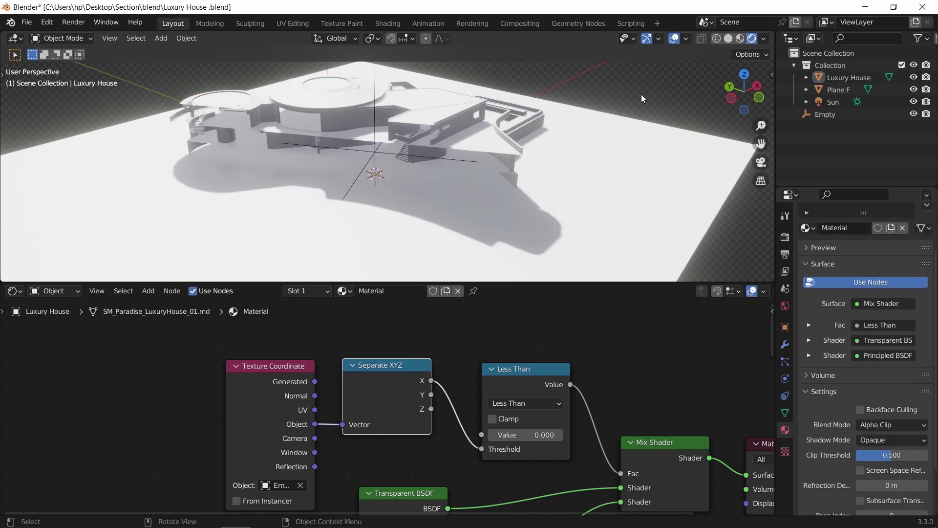
- Move the empty within the global XY plane to shift the section cut through the house
{"action": "middle_click_drag", "start_coordinate": [526, 204], "coordinate": [342, 98]}
{"action": "scroll", "coordinate": [427, 183], "scroll_direction": "up", "scroll_amount": 4}
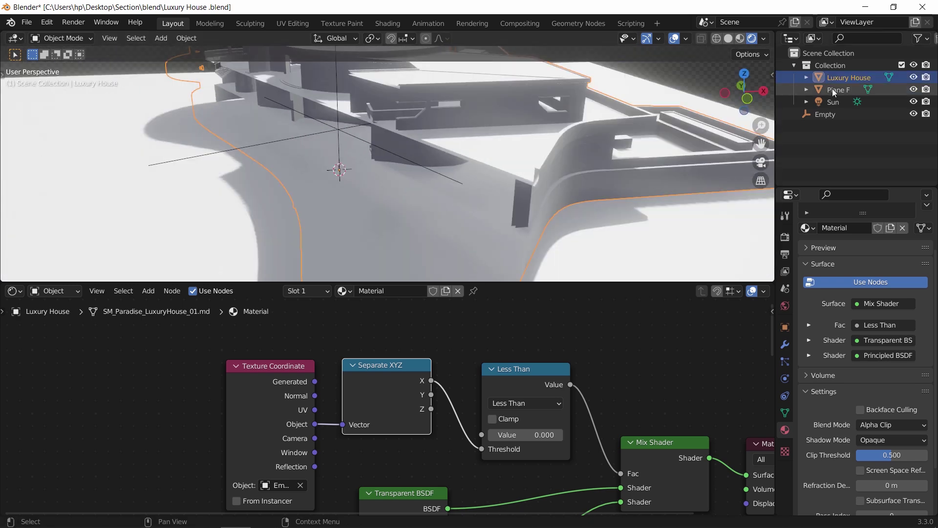
{"action": "left_click", "coordinate": [825, 114]}
{"action": "key", "text": "g"}
{"action": "key", "text": "shift+z"}
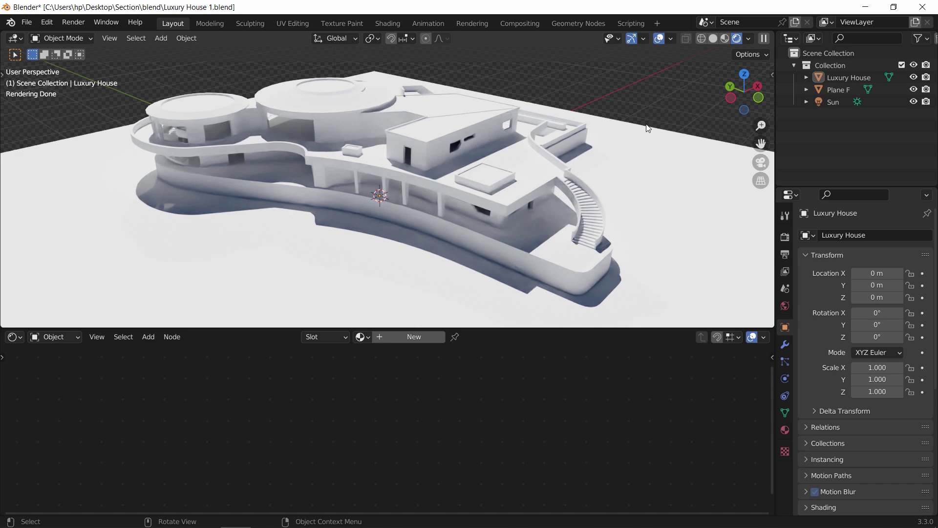
- In the Luxury House 1 file, add a camera and align it to the left side view of the house
{"action": "key", "text": "shift+a"}
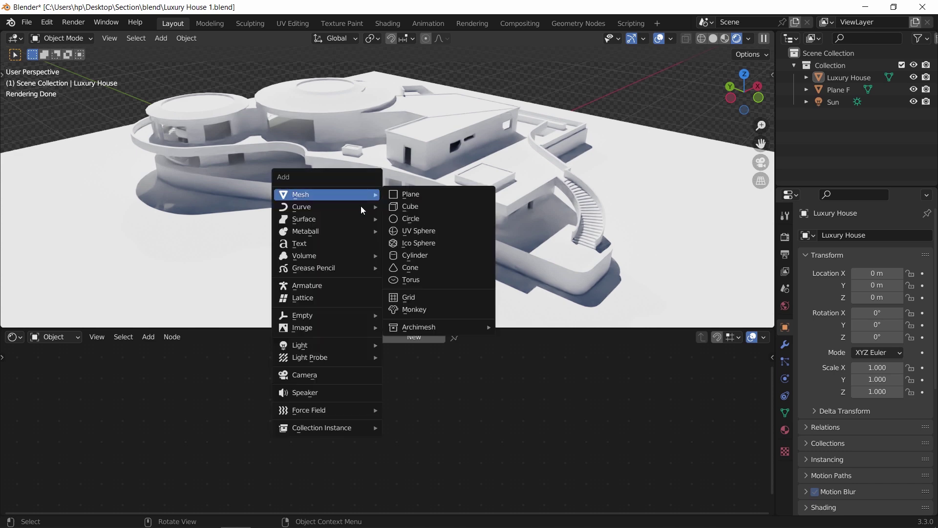
{"action": "left_click", "coordinate": [347, 375]}
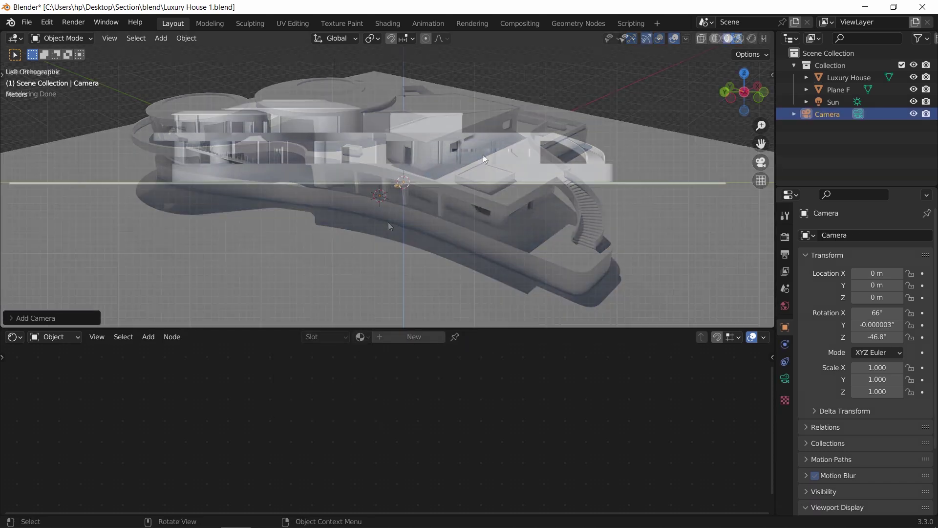
{"action": "key", "text": "KP_5"}
{"action": "mouse_move", "coordinate": [409, 154]}
{"action": "middle_mouse_down", "text": "shift"}
{"action": "mouse_move", "coordinate": [417, 183]}
{"action": "mouse_move", "coordinate": [406, 165]}
{"action": "middle_mouse_up", "text": "shift"}
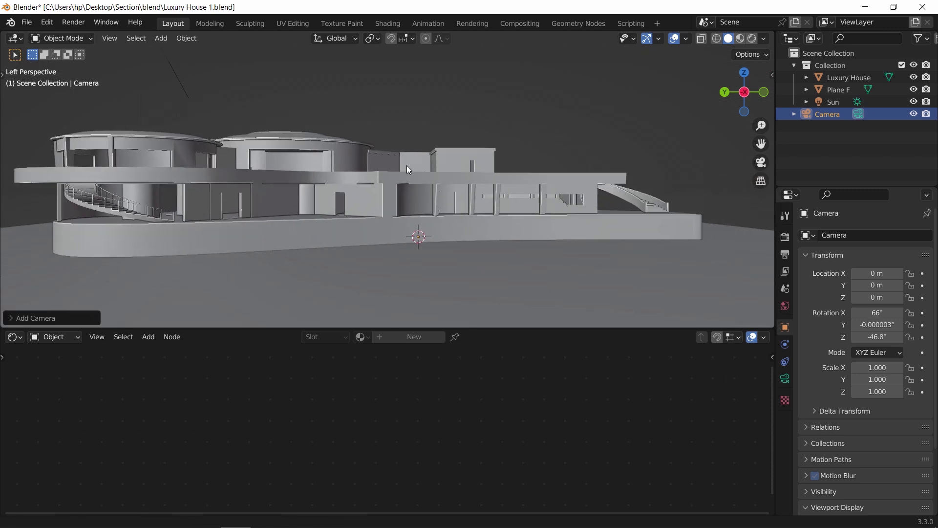
{"action": "key", "text": "ctrl+alt+KP_0"}
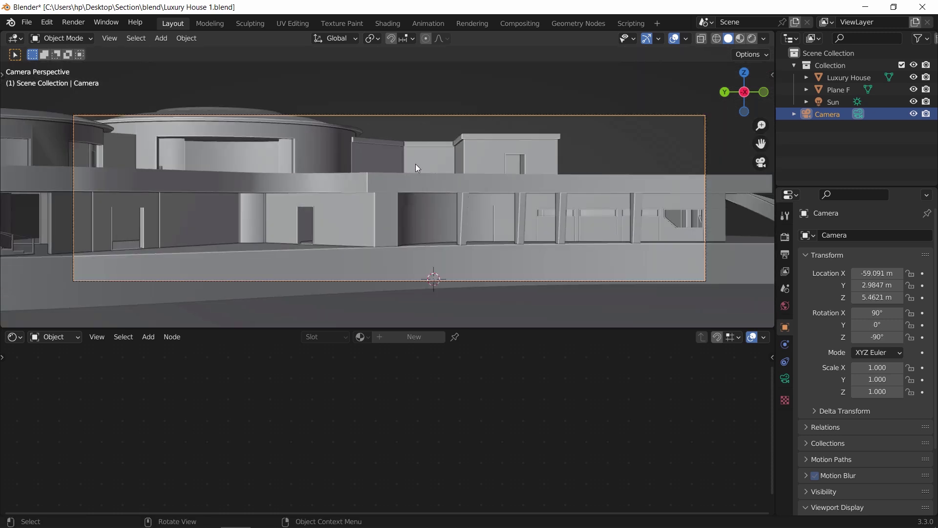
- Change the camera's lens type to Orthographic and set its orthographic scale to 66.5 to frame the whole house
{"action": "left_click", "coordinate": [785, 378]}
{"action": "left_click", "coordinate": [873, 272]}
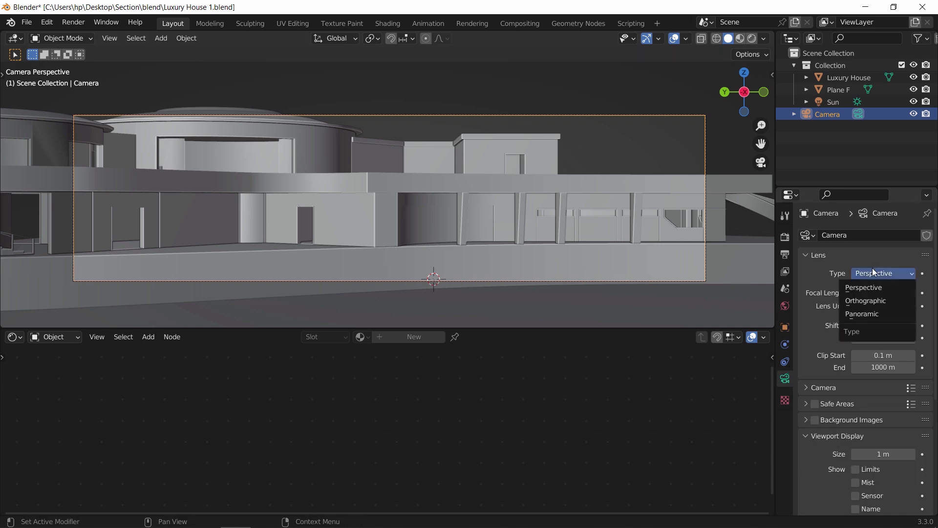
{"action": "left_click", "coordinate": [875, 298]}
{"action": "left_click_drag", "start_coordinate": [877, 297], "coordinate": [934, 298]}
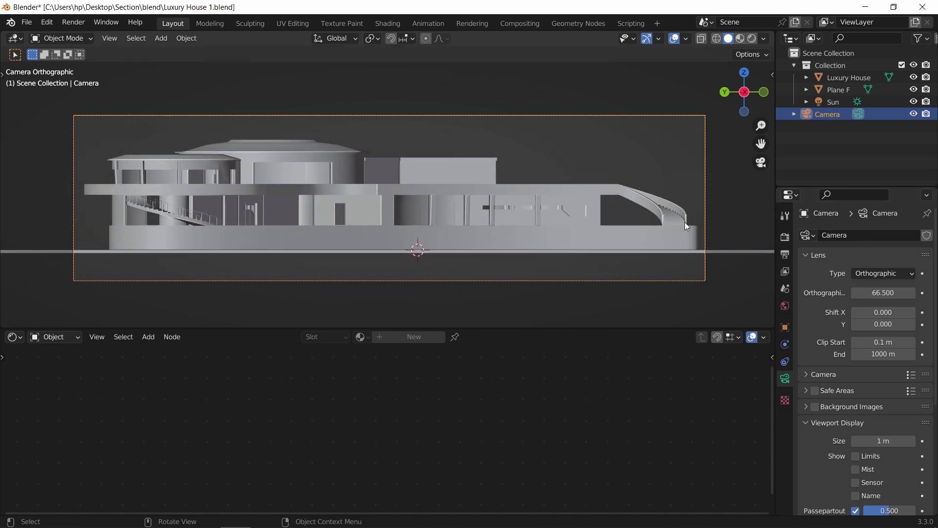
- With an X-ray perspective overview open below the camera view, enable the camera's Limits display and set its Clip Start to 59.9 m
{"action": "left_click_drag", "start_coordinate": [567, 326], "coordinate": [562, 300]}
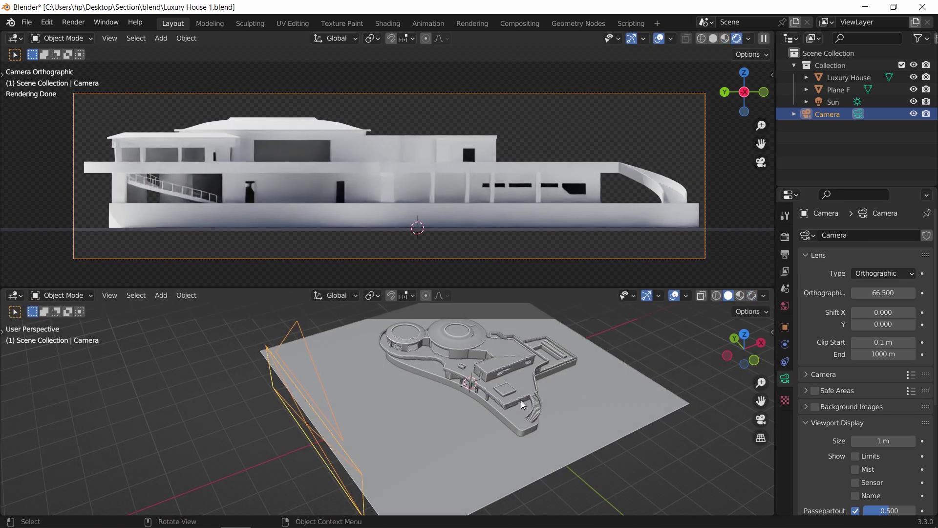
{"action": "key", "text": "alt+z"}
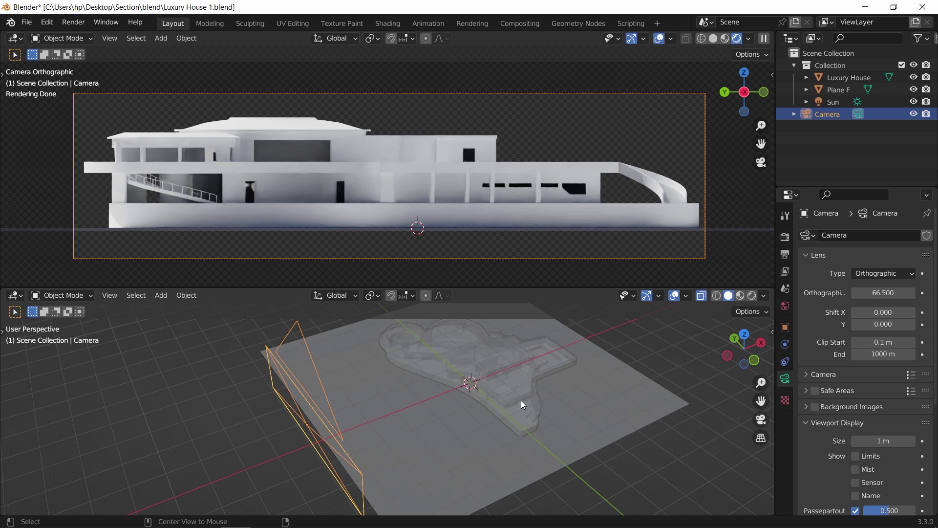
{"action": "left_click", "coordinate": [856, 456]}
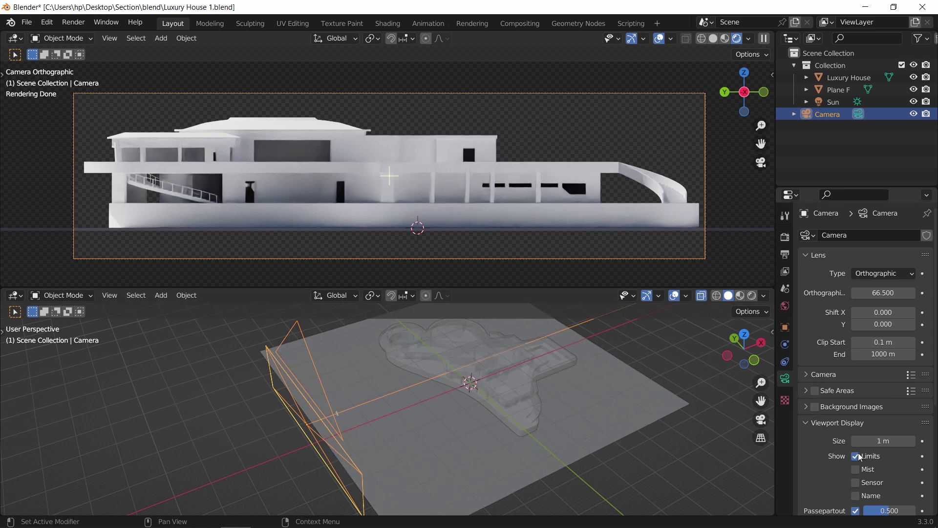
{"action": "left_click_drag", "start_coordinate": [873, 344], "coordinate": [921, 342]}
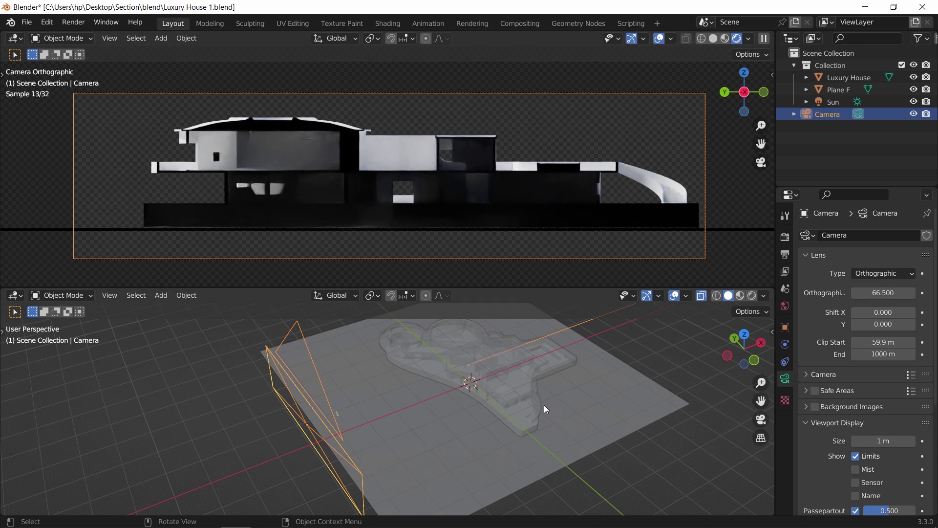
- Turn off X-ray in the overview viewport and switch that area back to the Shader Editor
{"action": "key", "text": "alt+z"}
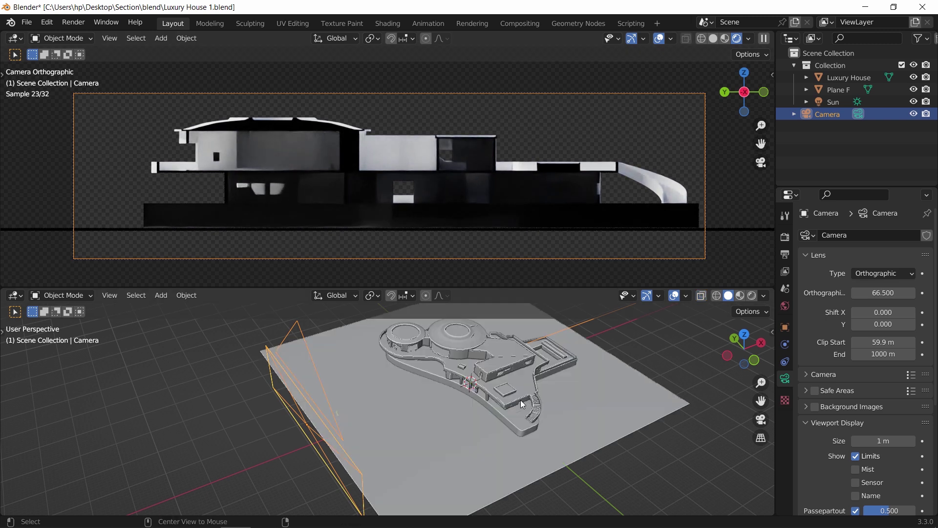
{"action": "middle_click_drag", "start_coordinate": [455, 359], "coordinate": [518, 387]}
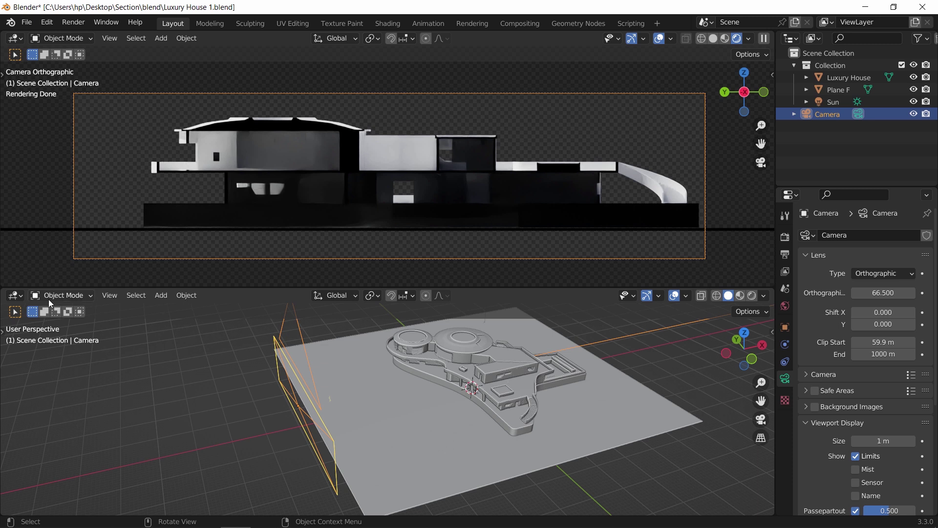
{"action": "left_click", "coordinate": [15, 295]}
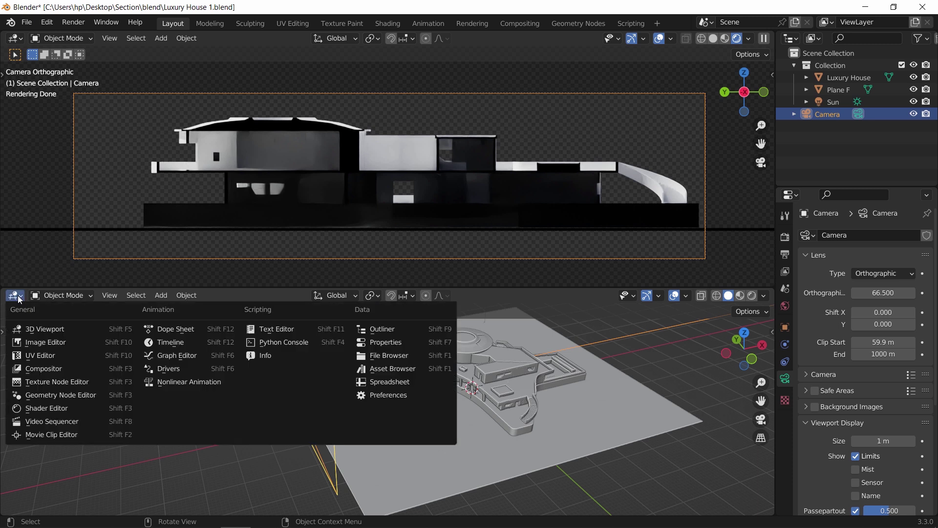
{"action": "left_click", "coordinate": [43, 409]}
- Create a new material on the Luxury House and combine a Transparent BSDF with the Principled BSDF through a Mix Shader
{"action": "left_click", "coordinate": [426, 162]}
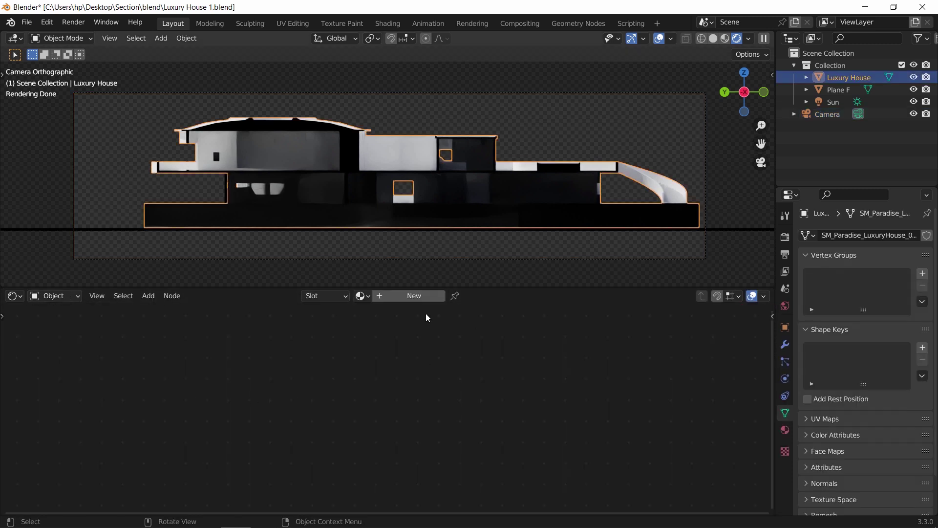
{"action": "left_click", "coordinate": [423, 297]}
{"action": "middle_click_drag", "start_coordinate": [430, 432], "coordinate": [499, 376]}
{"action": "scroll", "coordinate": [469, 382], "scroll_direction": "up", "scroll_amount": 4}
{"action": "middle_click_drag", "start_coordinate": [467, 387], "coordinate": [496, 420]}
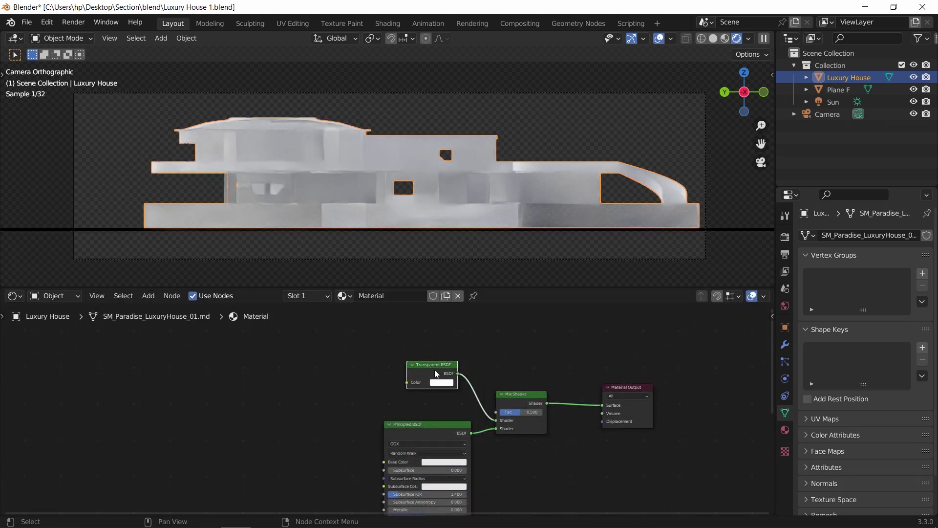
{"action": "left_click_drag", "start_coordinate": [435, 369], "coordinate": [419, 456]}
{"action": "scroll", "coordinate": [450, 426], "scroll_direction": "up", "scroll_amount": 7}
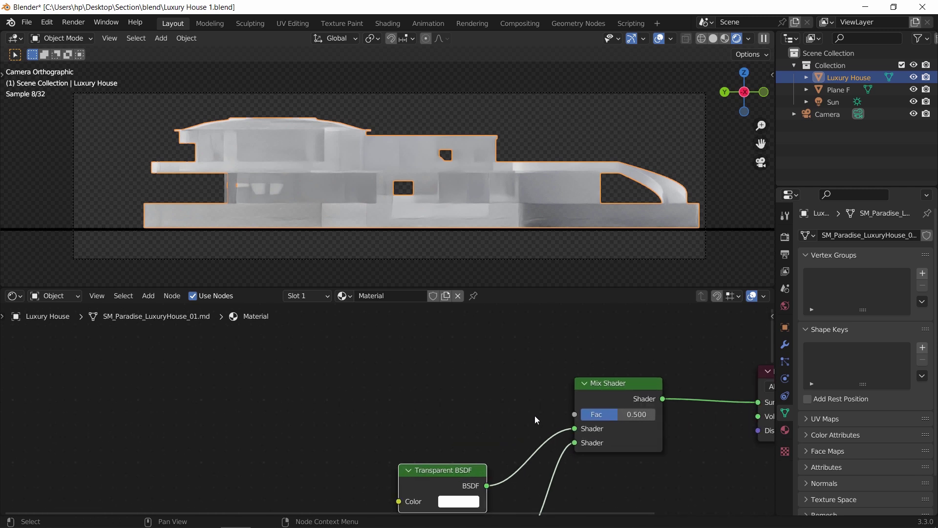
- Add a Camera Data node before the Mix Shader and connect its View Z Depth output to Fac
{"action": "left_click_drag", "start_coordinate": [574, 415], "coordinate": [468, 364]}
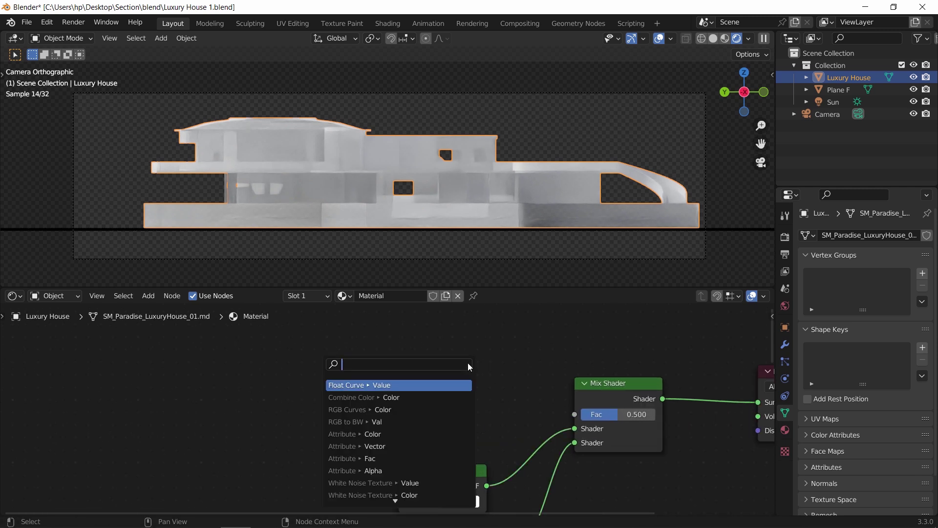
{"action": "type", "text": "cam"}
{"action": "key", "text": "Return"}
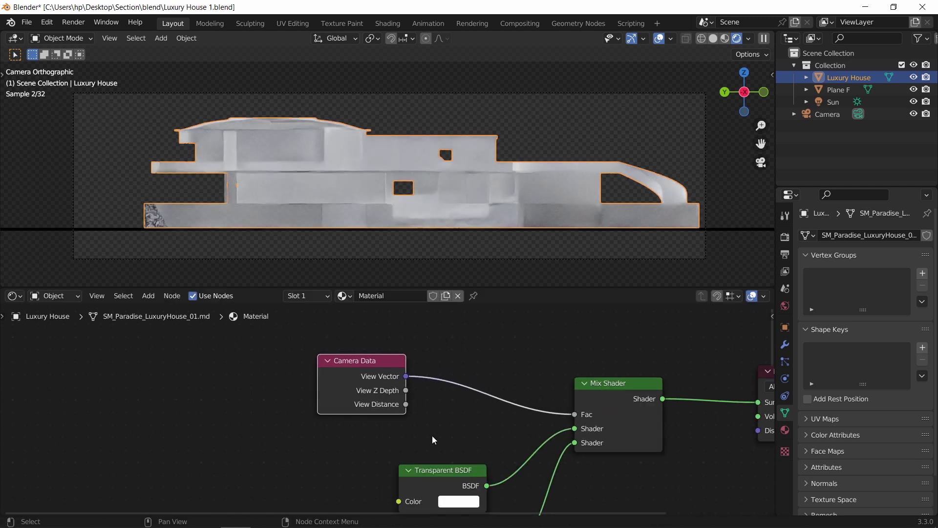
{"action": "left_click_drag", "start_coordinate": [405, 390], "coordinate": [574, 414]}
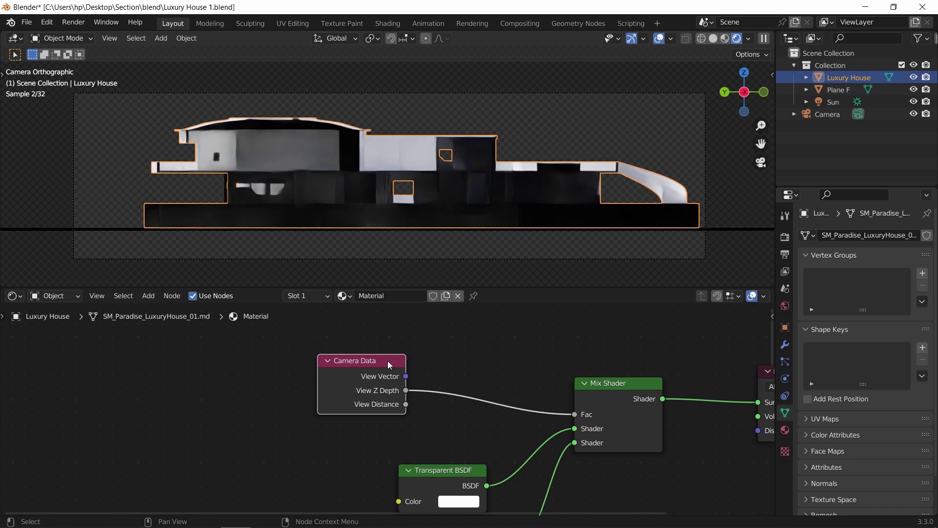
{"action": "left_click_drag", "start_coordinate": [388, 360], "coordinate": [350, 360]}
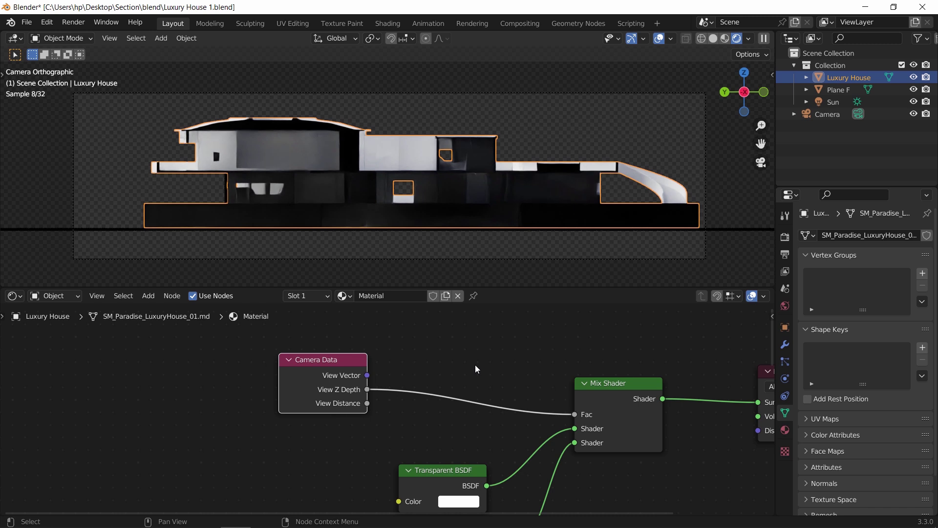
- Insert a Math node set to Less Than between Camera Data and the Mix Shader, and reconnect View Z Depth to its Threshold
{"action": "key", "text": "shift+a"}
{"action": "left_click", "coordinate": [432, 328]}
{"action": "type", "text": "m"}
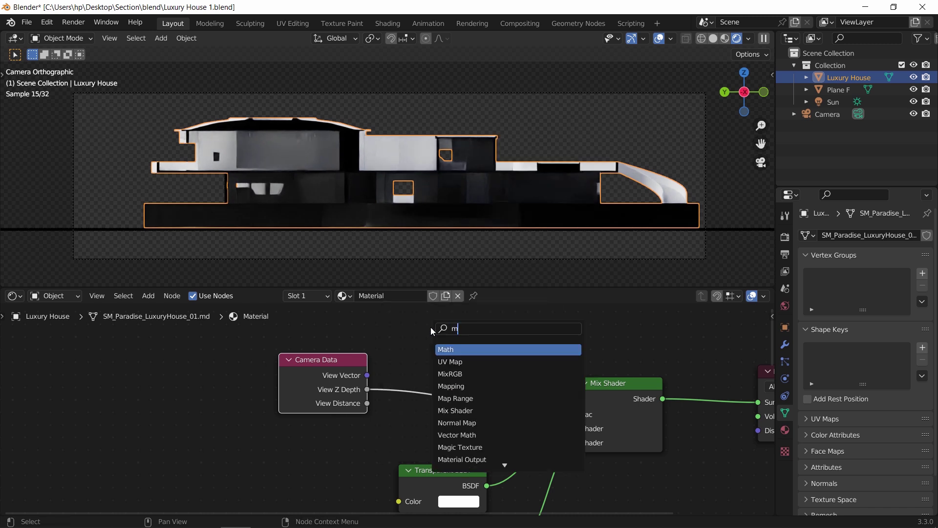
{"action": "key", "text": "Return"}
{"action": "left_click", "coordinate": [431, 329]}
{"action": "left_click", "coordinate": [461, 370]}
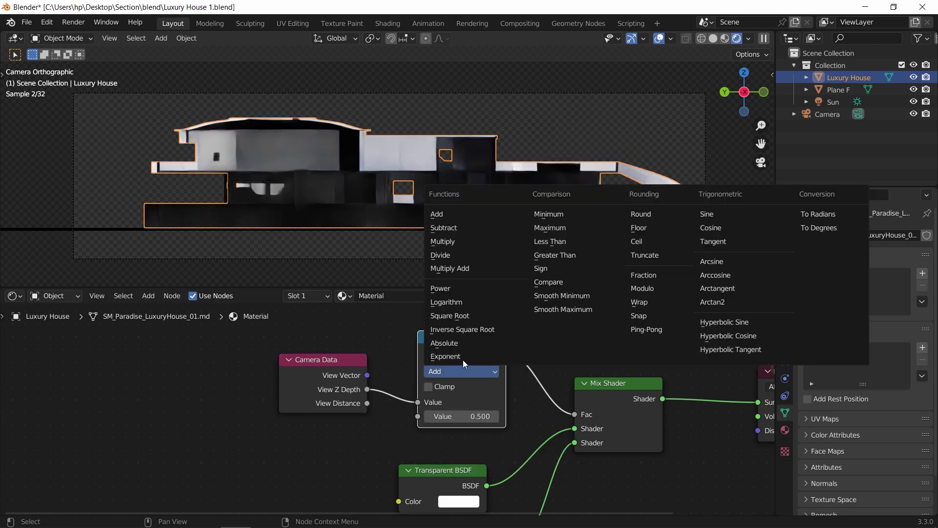
{"action": "left_click", "coordinate": [550, 242]}
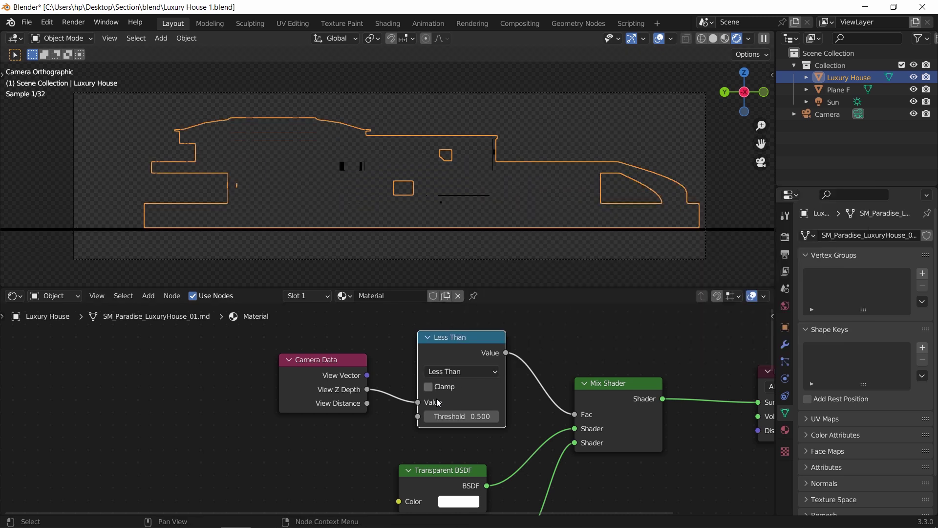
{"action": "left_click_drag", "start_coordinate": [419, 402], "coordinate": [420, 414]}
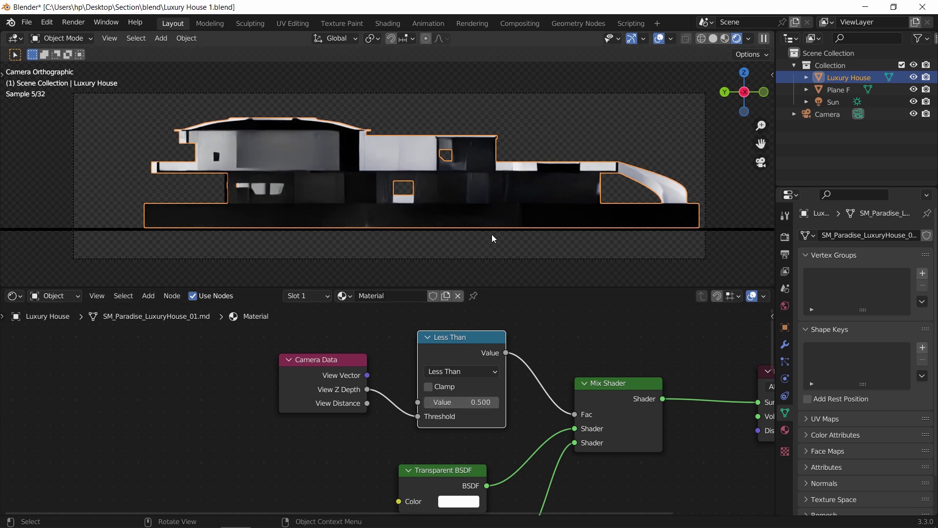
- Check the camera's Clip Start distance, reselect the Luxury House and set the Less Than node's Value to 59.9 to match it
{"action": "left_click", "coordinate": [837, 116]}
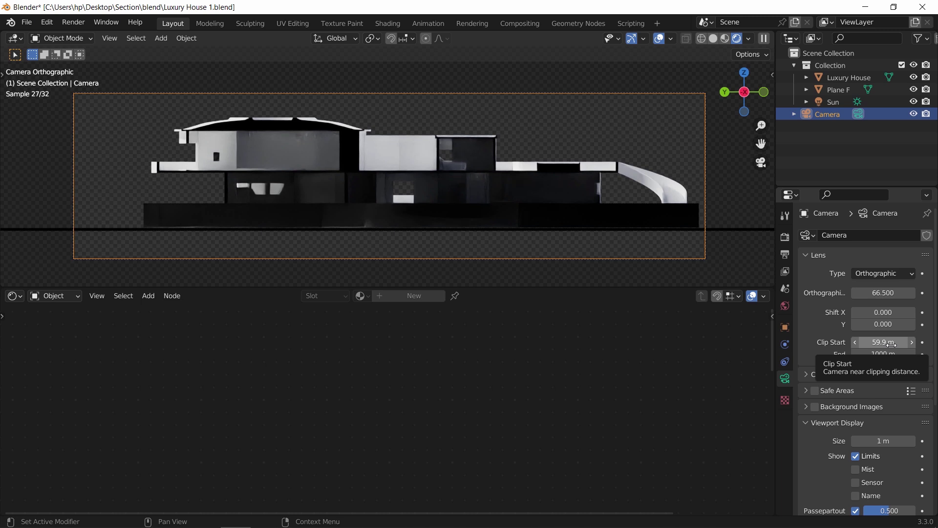
{"action": "left_click", "coordinate": [421, 166]}
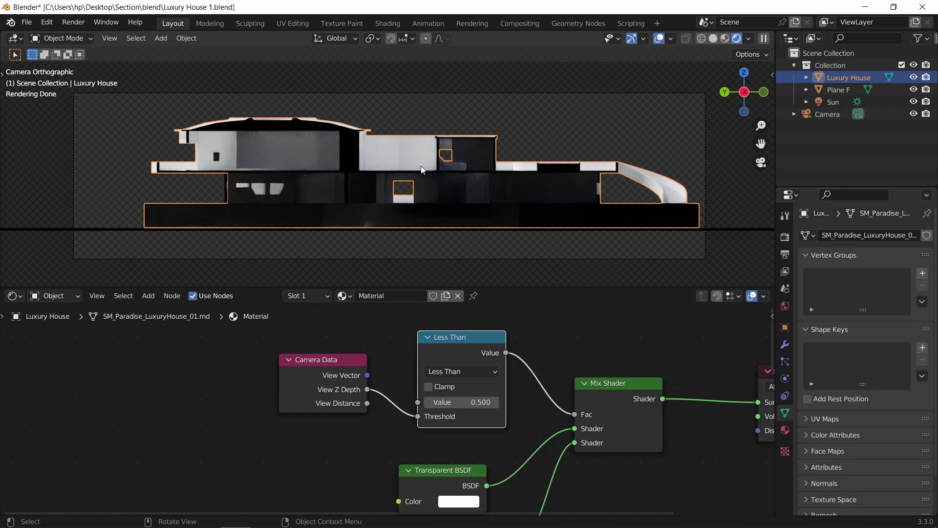
{"action": "left_click", "coordinate": [459, 402]}
{"action": "type", "text": "59.9"}
{"action": "key", "text": "Return"}
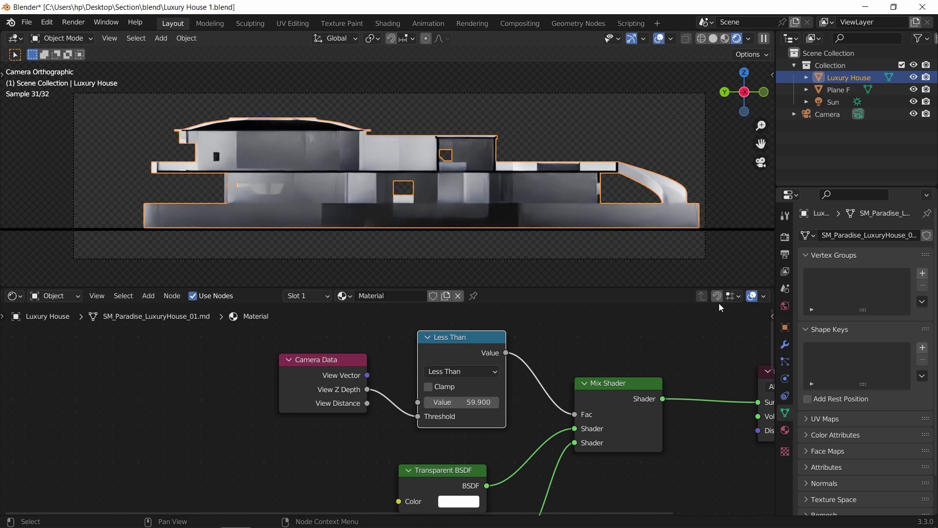
- Open the scene's render settings and adjust a value there for the clipped camera view
{"action": "left_click", "coordinate": [784, 238]}
{"action": "scroll", "coordinate": [869, 391], "scroll_direction": "down", "scroll_amount": 3}
{"action": "left_click_drag", "start_coordinate": [892, 466], "coordinate": [898, 466]}
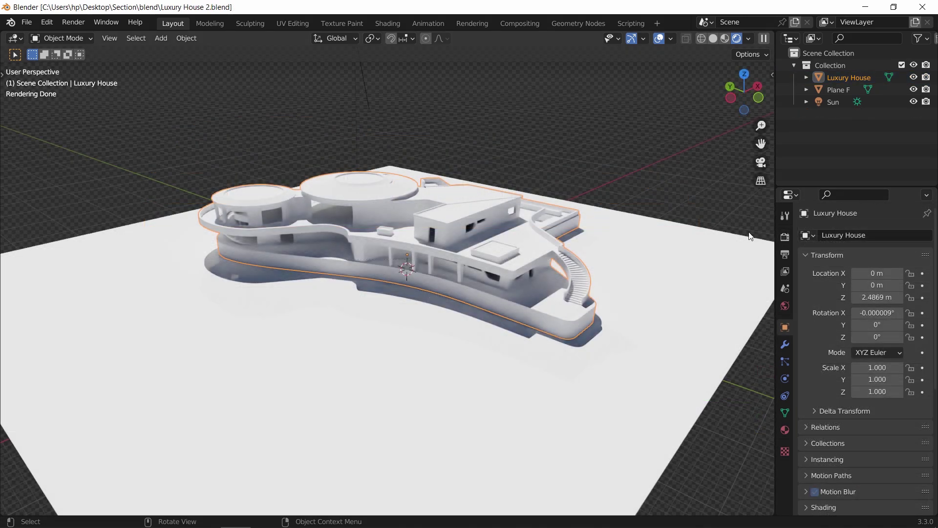
- Switch the scene's render engine to Eevee in the Luxury House 2 file
{"action": "left_click", "coordinate": [784, 237]}
{"action": "left_click", "coordinate": [870, 235]}
{"action": "left_click", "coordinate": [874, 250]}
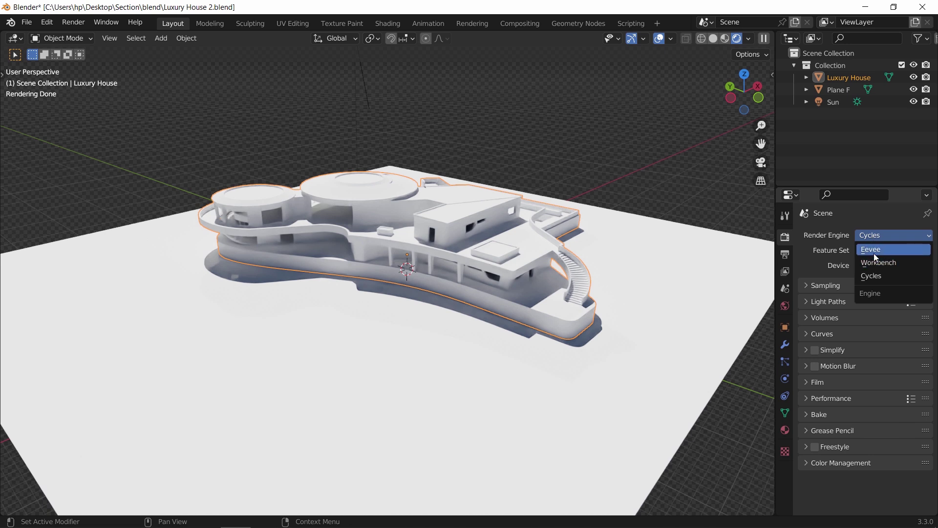
- Add a cube mesh and scale it to about 42.1 × 43.5 × 16.9 so it encloses the whole Luxury House
{"action": "key", "text": "shift+a"}
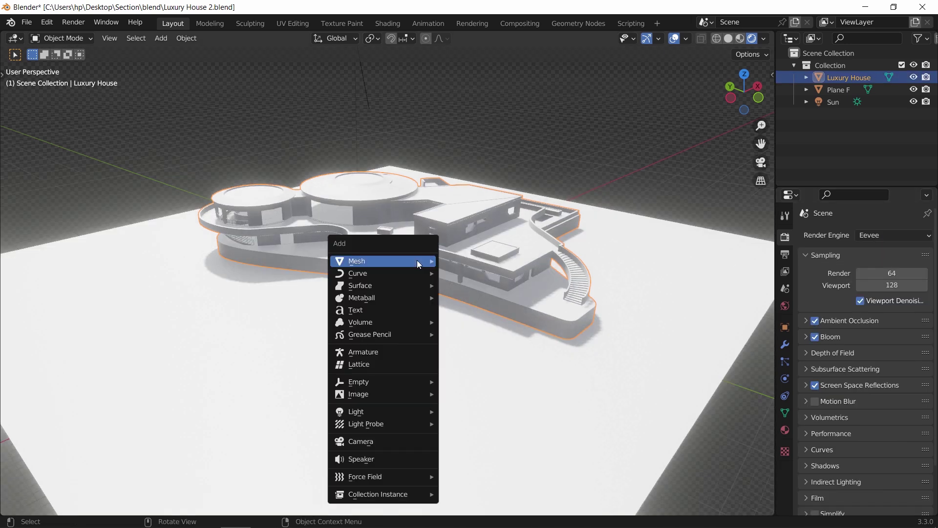
{"action": "mouse_move", "coordinate": [419, 260]}
{"action": "left_click", "coordinate": [473, 273]}
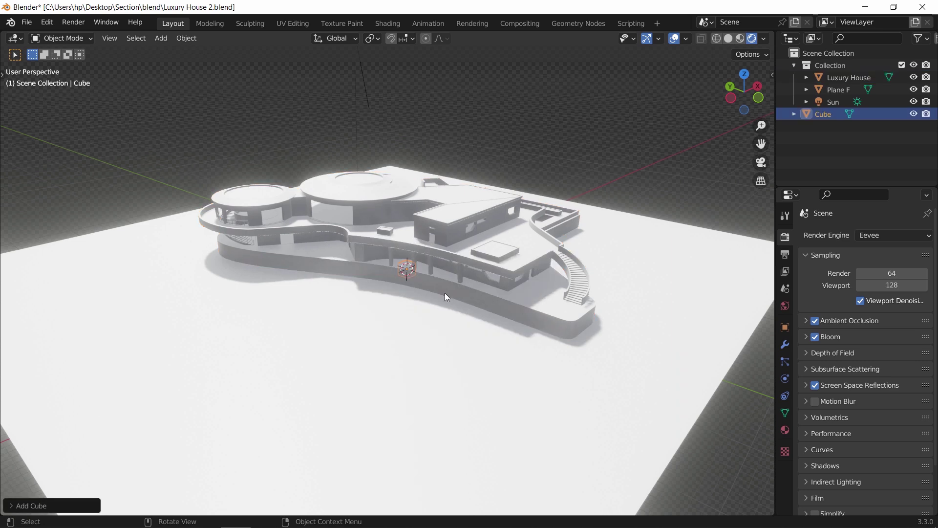
{"action": "key", "text": "s"}
{"action": "key", "text": "x"}
{"action": "left_click", "coordinate": [768, 372]}
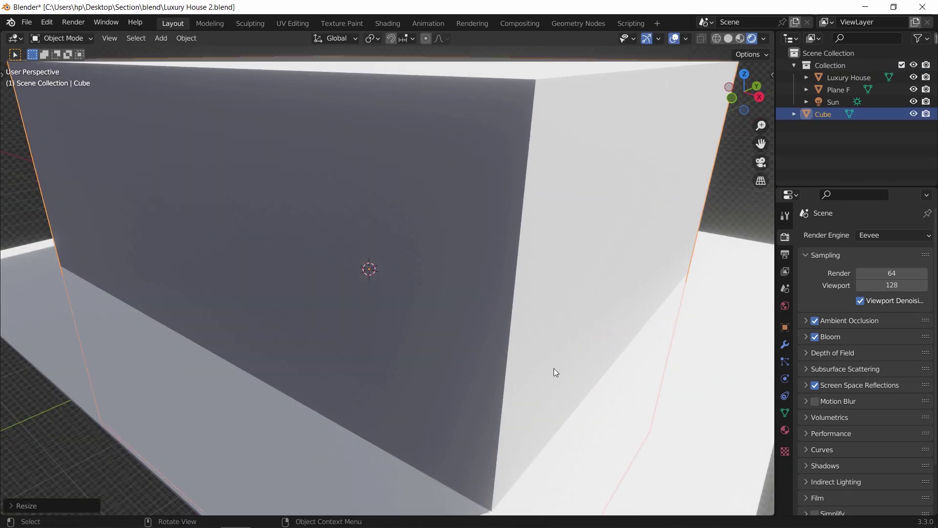
{"action": "key", "text": "s"}
{"action": "key", "text": "z"}
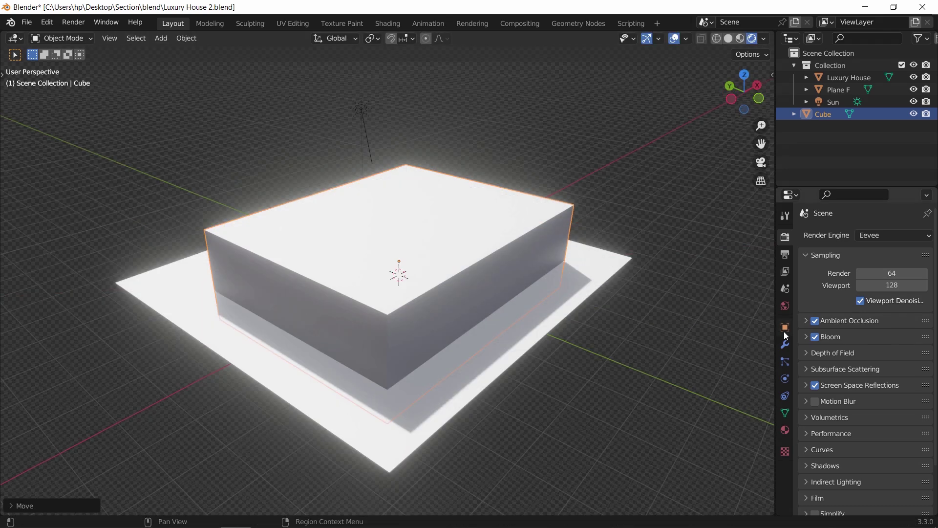
- Set the cube's viewport display to Bounds so the house can be seen through it
{"action": "left_click", "coordinate": [784, 333]}
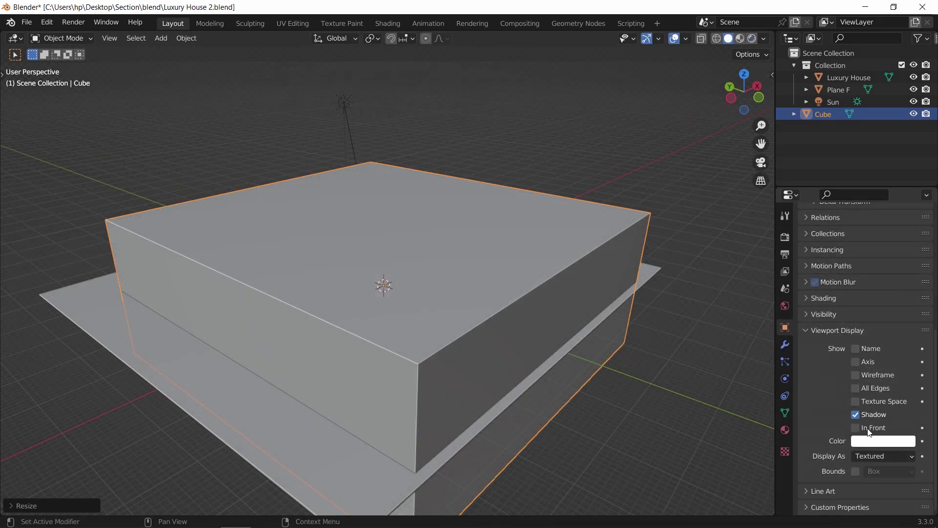
{"action": "left_click", "coordinate": [882, 455]}
{"action": "left_click", "coordinate": [881, 441]}
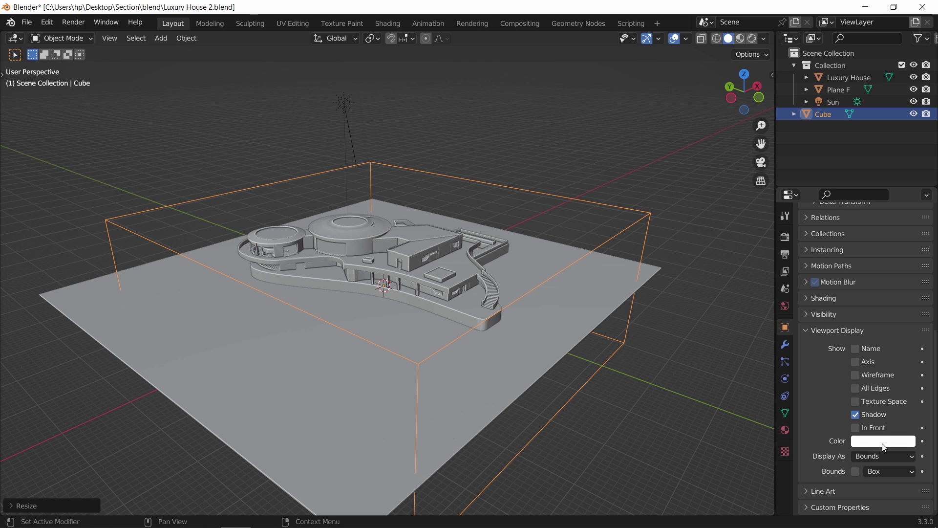
- Move the cube about 86.5 m along the X axis so it sits clear of the house
{"action": "left_click", "coordinate": [590, 147]}
{"action": "left_click", "coordinate": [582, 199]}
{"action": "middle_click_drag", "start_coordinate": [526, 220], "coordinate": [494, 287]}
{"action": "key", "text": "g"}
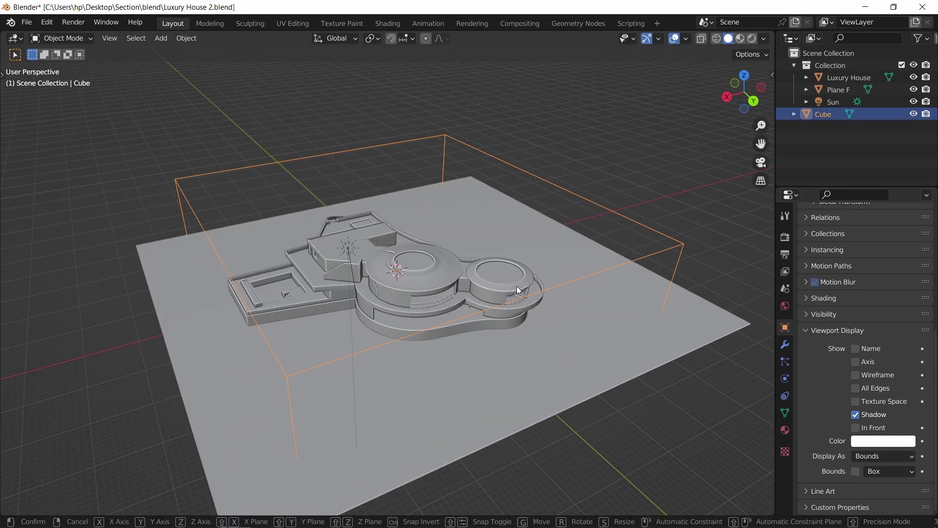
{"action": "key", "text": "x"}
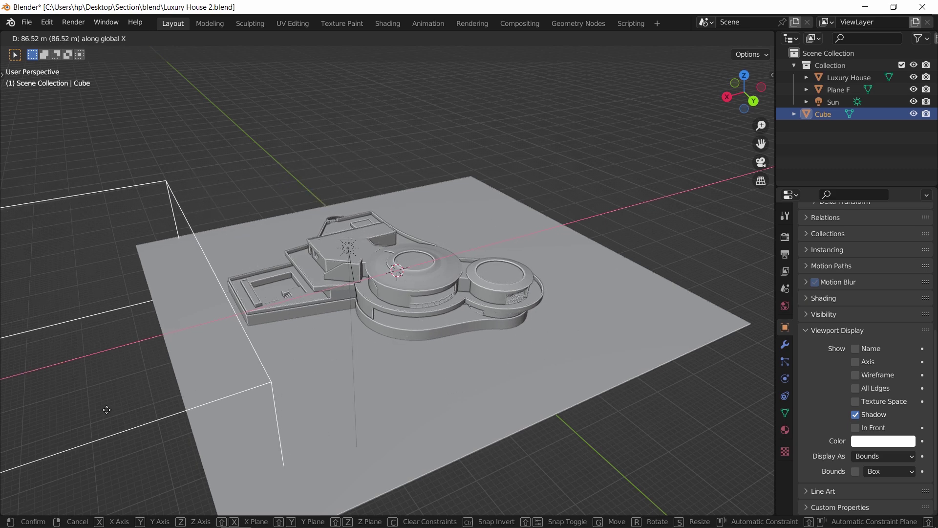
{"action": "left_click", "coordinate": [107, 412]}
- Add a Boolean Difference modifier to the Luxury House with the Fast solver and the cube as its object
{"action": "left_click", "coordinate": [427, 311]}
{"action": "middle_click_drag", "start_coordinate": [427, 310], "coordinate": [469, 303]}
{"action": "left_click", "coordinate": [785, 344]}
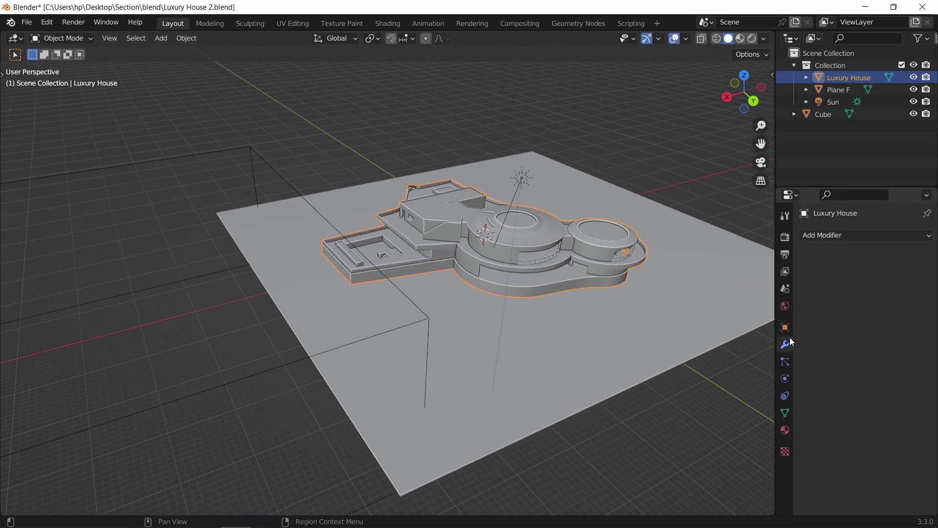
{"action": "left_click", "coordinate": [838, 235]}
{"action": "left_click", "coordinate": [721, 295]}
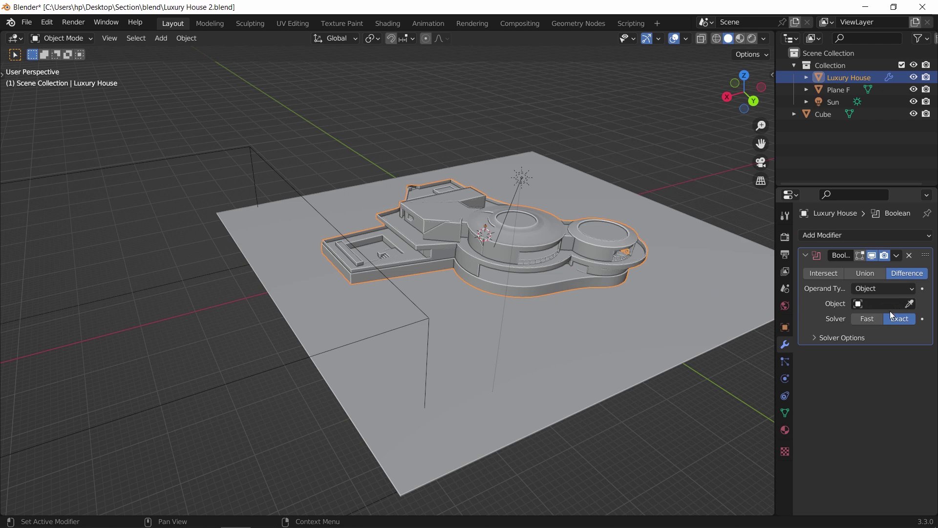
{"action": "left_click", "coordinate": [868, 320]}
{"action": "left_click", "coordinate": [909, 303]}
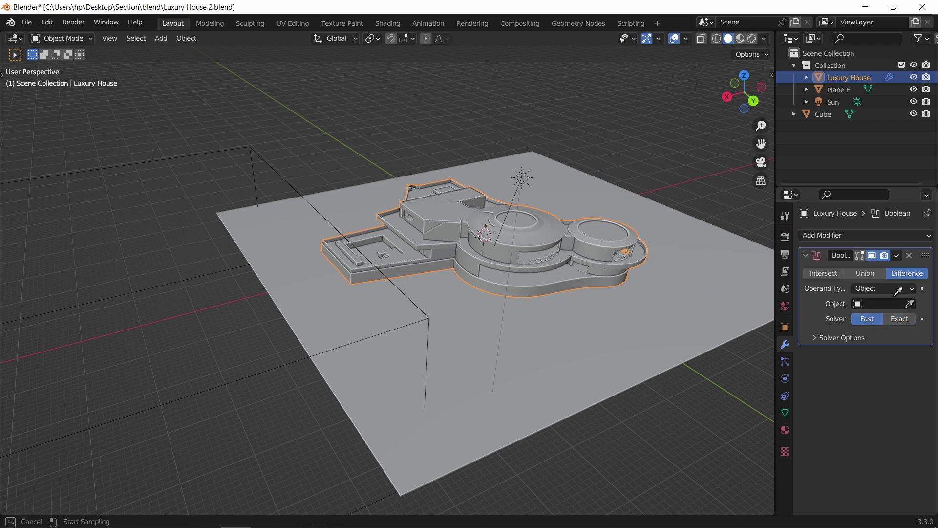
{"action": "left_click", "coordinate": [256, 138]}
- Select the cube and move it back along the X axis until it cuts through the middle of the house
{"action": "left_click", "coordinate": [283, 166]}
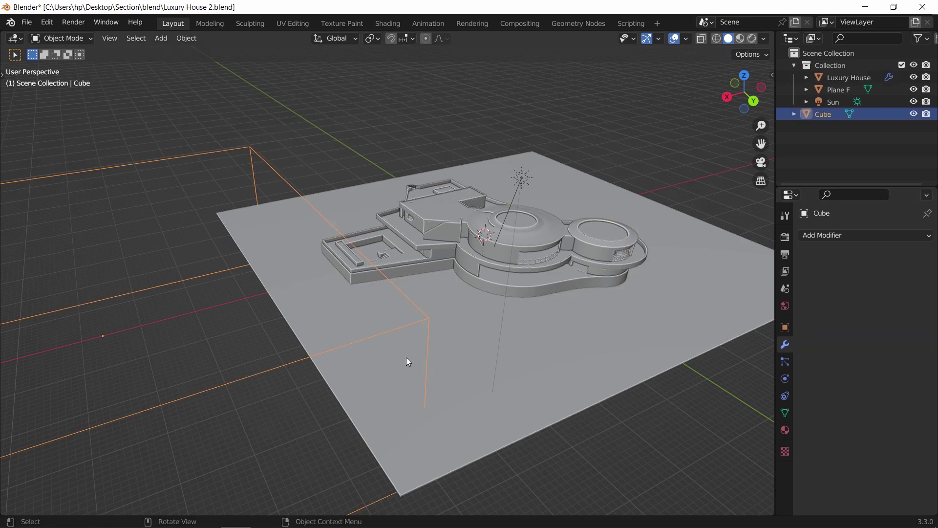
{"action": "key", "text": "g"}
{"action": "key", "text": "x"}
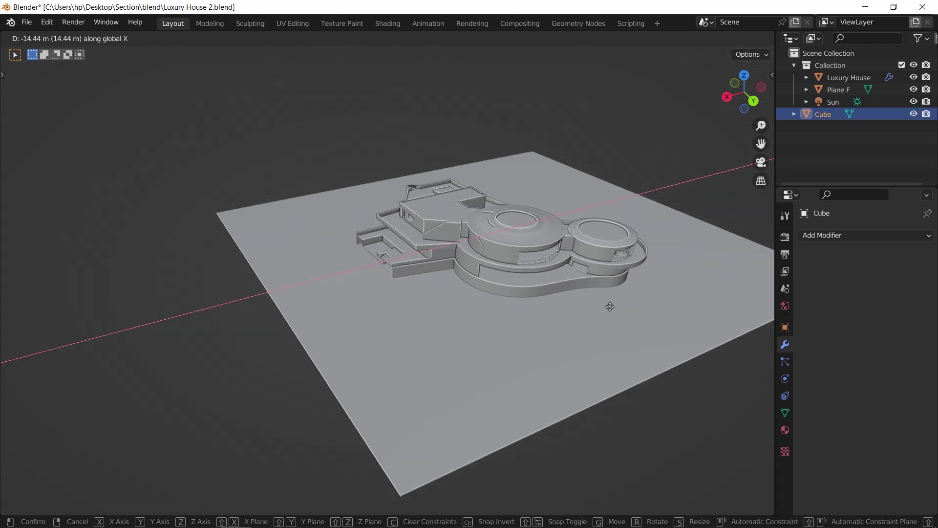
{"action": "left_click", "coordinate": [703, 296]}
- Set the render engine to Eevee and switch the viewport to Rendered shading to preview the section
{"action": "left_click", "coordinate": [863, 236]}
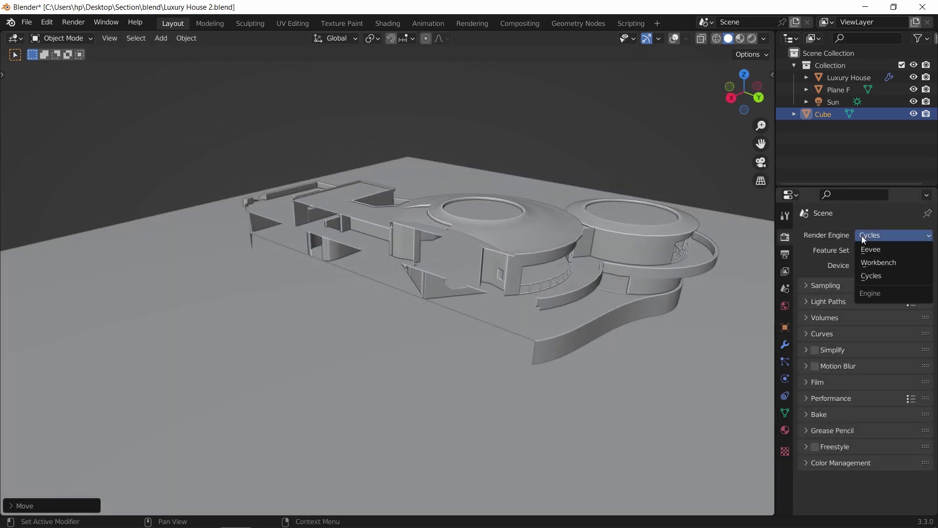
{"action": "left_click", "coordinate": [870, 250]}
{"action": "key", "text": "z"}
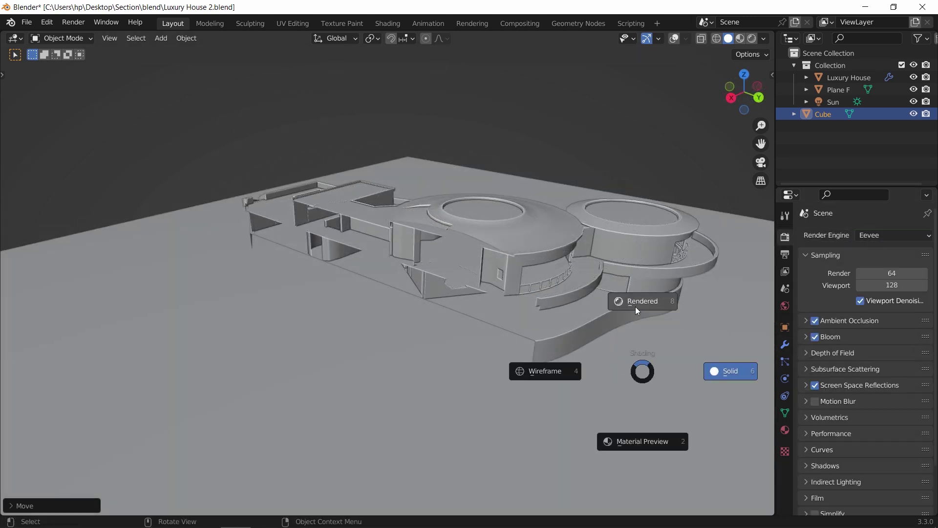
{"action": "left_click", "coordinate": [635, 307]}
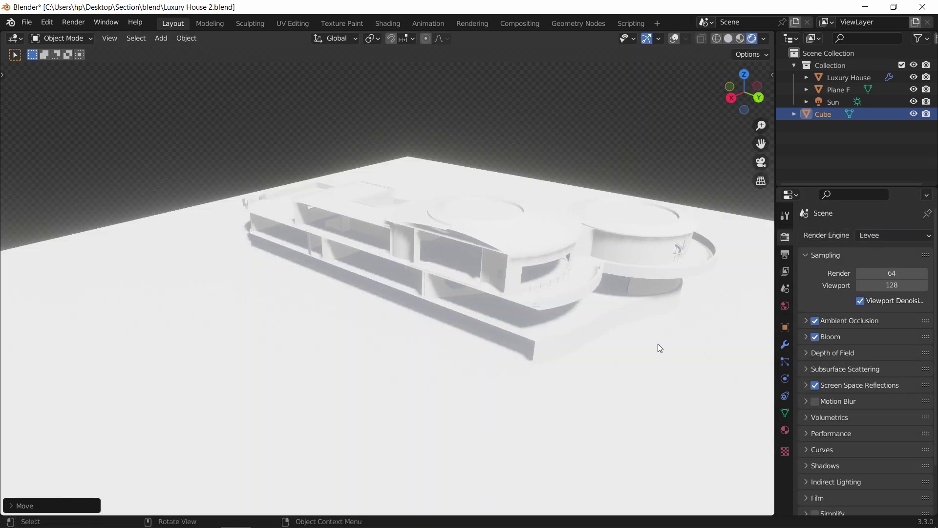
- Switch the render engine back to Cycles and disable the cube in viewport and renders
{"action": "middle_click_drag", "start_coordinate": [392, 352], "coordinate": [371, 342]}
{"action": "left_click", "coordinate": [894, 235]}
{"action": "left_click", "coordinate": [896, 273]}
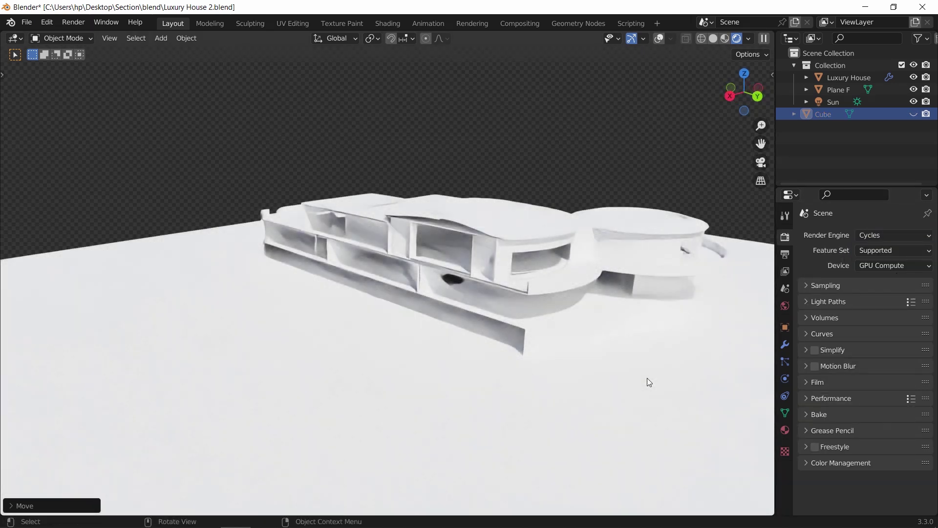
{"action": "left_click", "coordinate": [926, 113]}
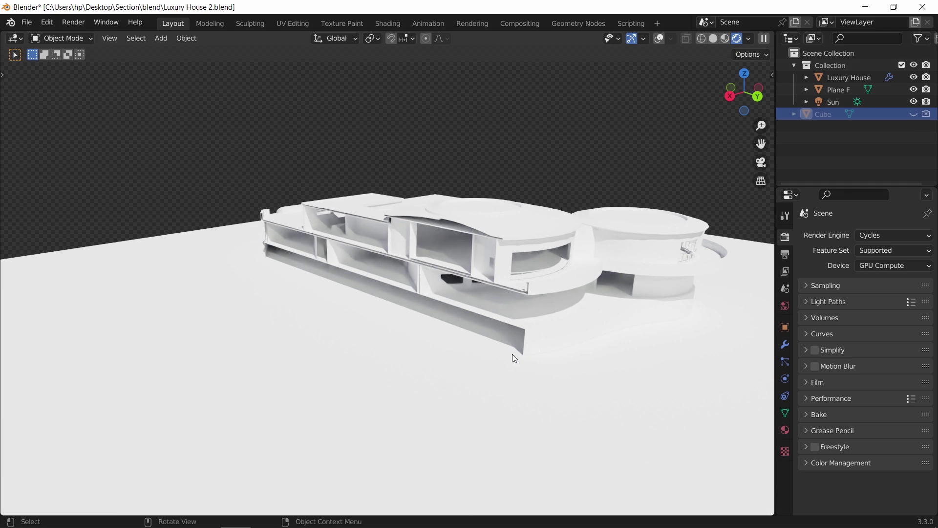
- Shift the section by setting the cube's X location to about 48.26 m, and try rotating the cube about Z
{"action": "left_click", "coordinate": [784, 327]}
{"action": "left_click_drag", "start_coordinate": [878, 273], "coordinate": [739, 233]}
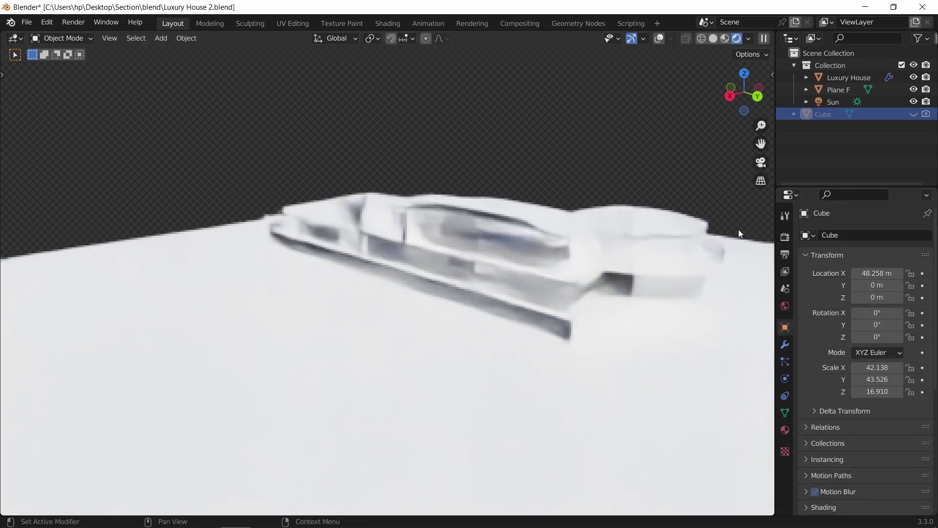
{"action": "left_click_drag", "start_coordinate": [877, 337], "coordinate": [888, 336]}
- Slide the narrowed cube about -20.8 m along the X axis to test another section position
{"action": "key", "text": "g"}
{"action": "key", "text": "x"}
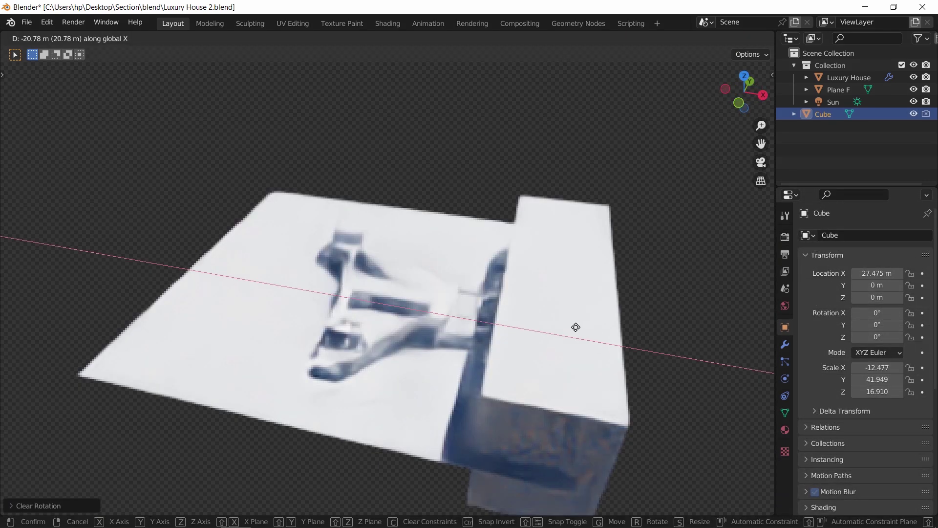